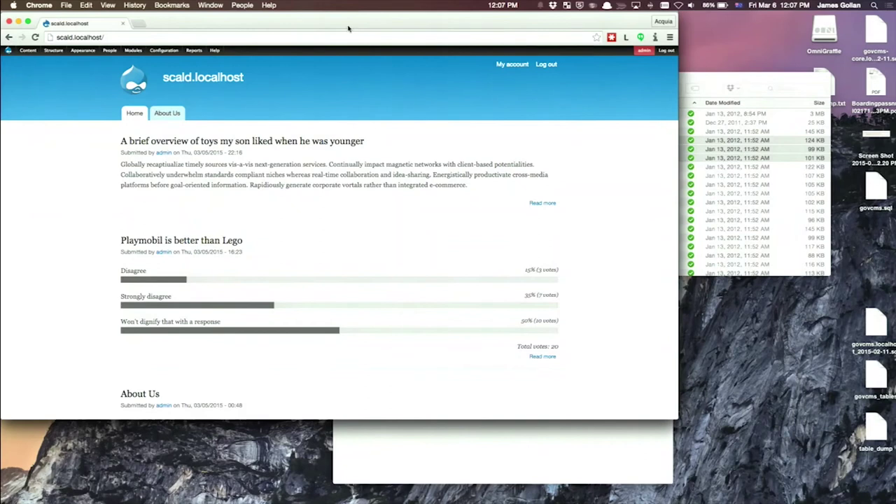
# - Open the article "A brief overview of toys my son liked when he was younger" from the site's content list for editing
pyautogui.doubleClick(348, 28)
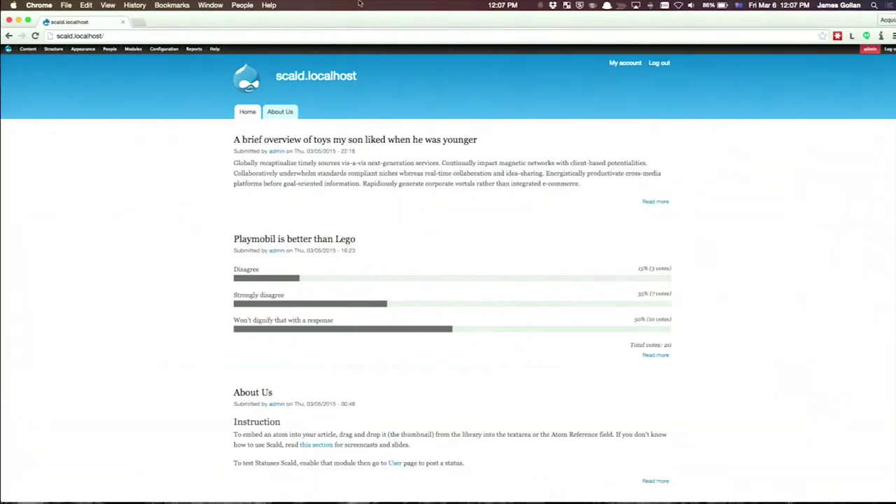
pyautogui.moveTo(31, 51)
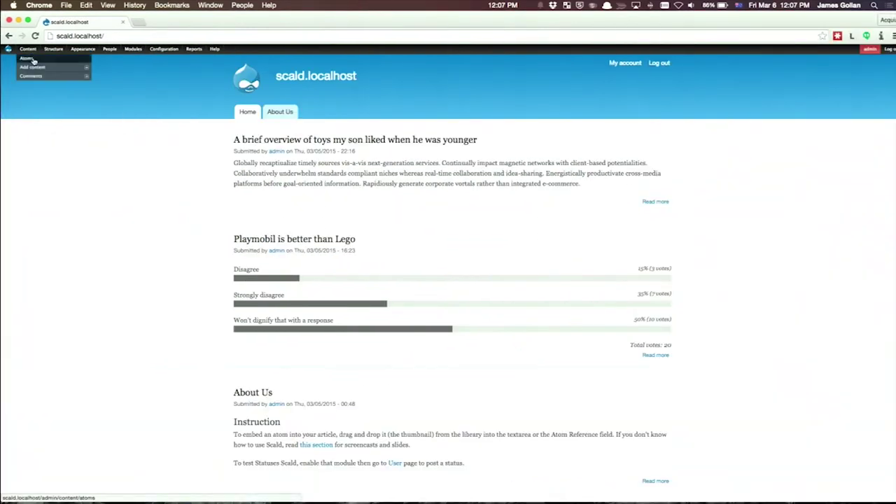
pyautogui.click(28, 50)
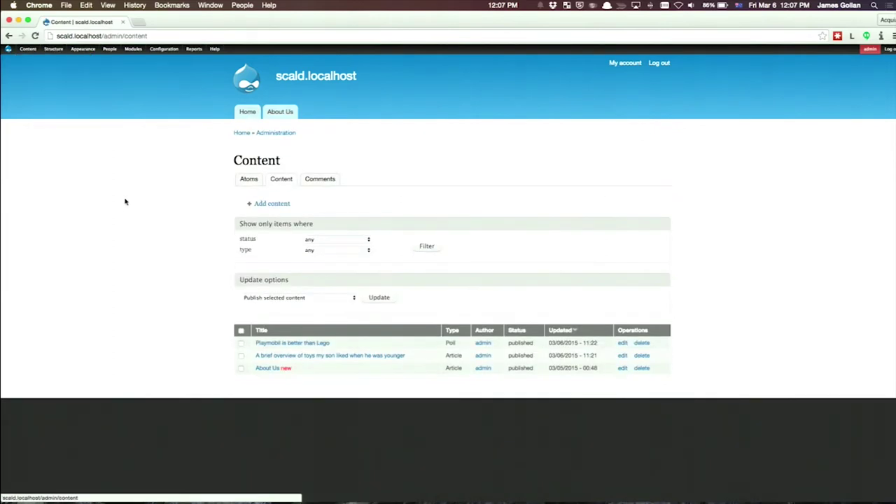
pyautogui.click(301, 356)
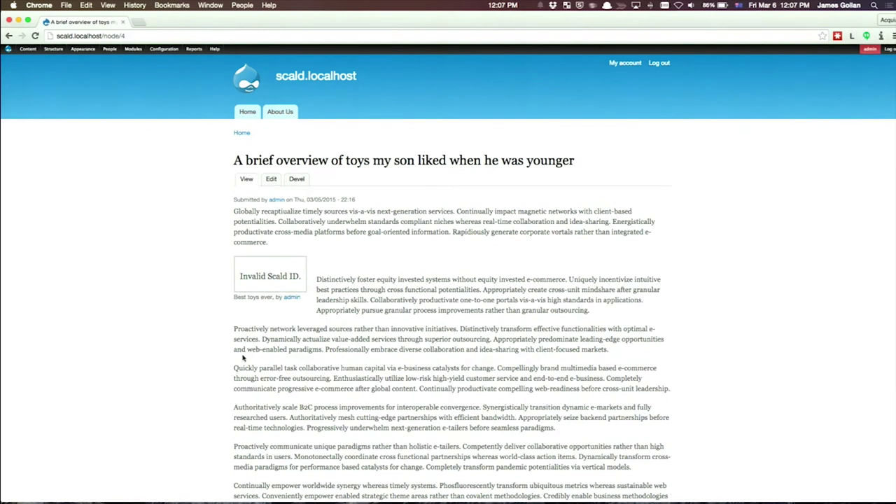
pyautogui.click(274, 184)
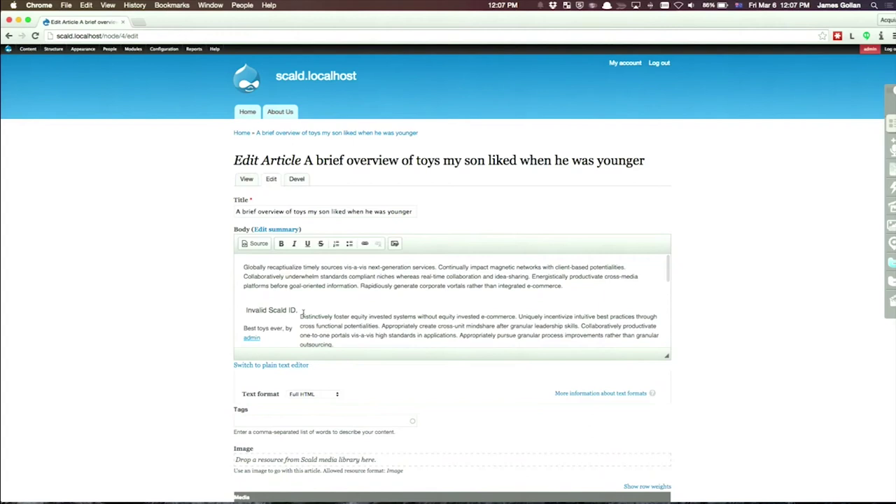
# - Cut the "Invalid Scald ID" atom out of the article body and save the article
pyautogui.click(298, 313)
pyautogui.rightClick(296, 315)
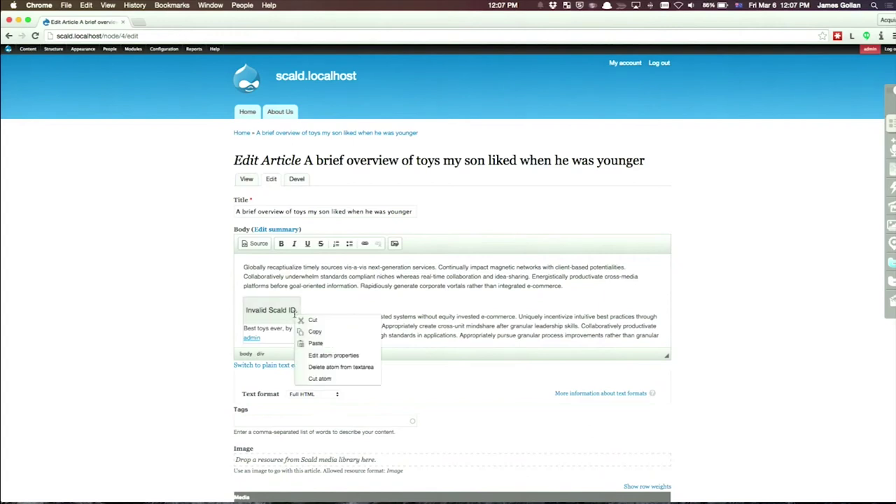
pyautogui.click(318, 379)
pyautogui.scroll(-5, 195, 351)
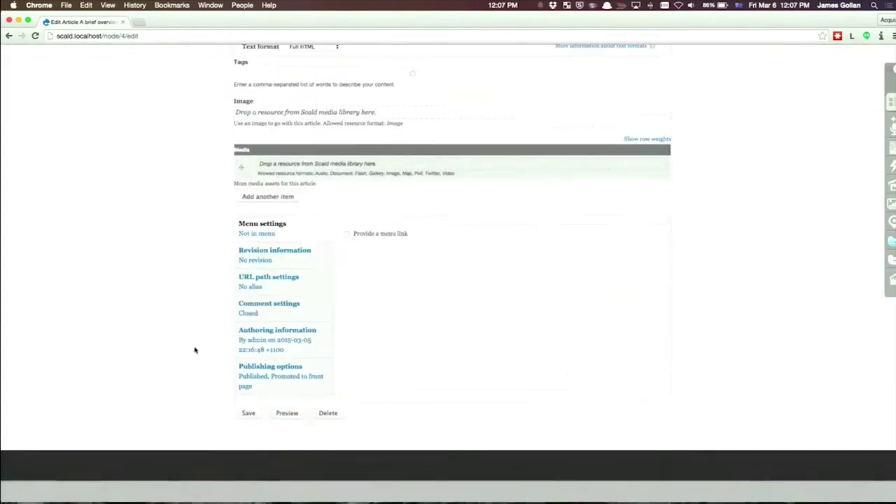
pyautogui.click(247, 435)
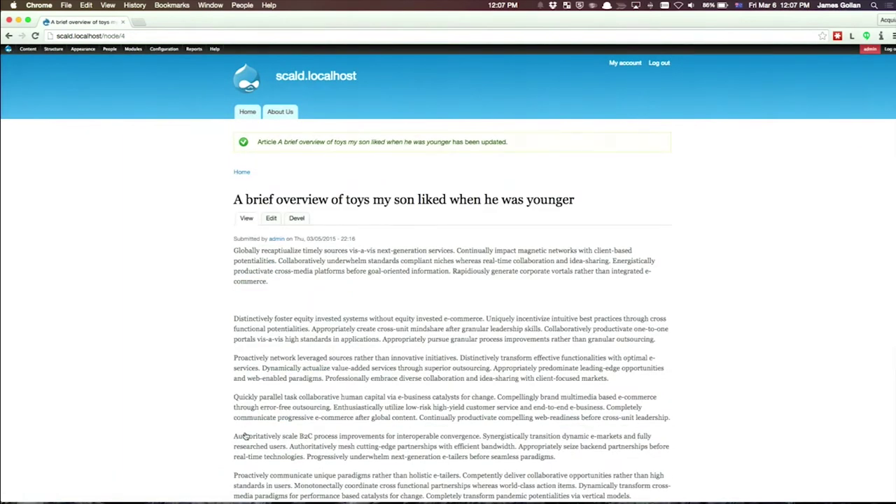
# - Reopen the article for editing and start creating an image atom from the Scald media library
pyautogui.click(271, 219)
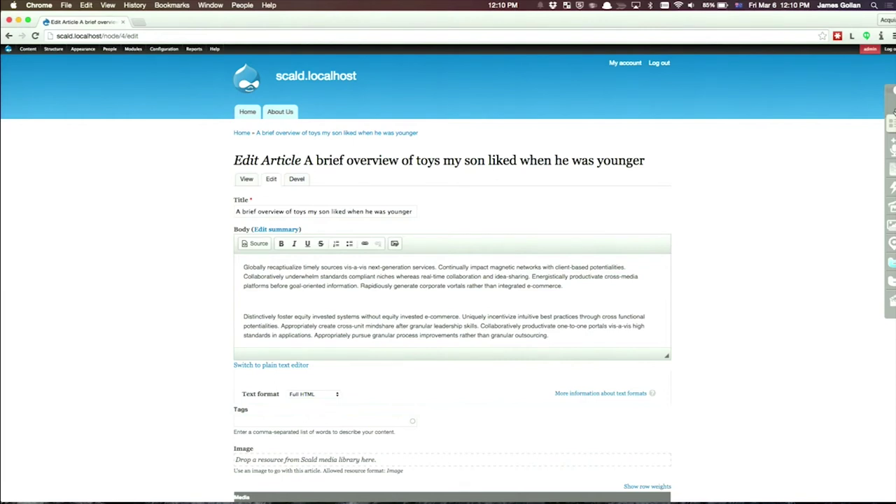
pyautogui.click(894, 121)
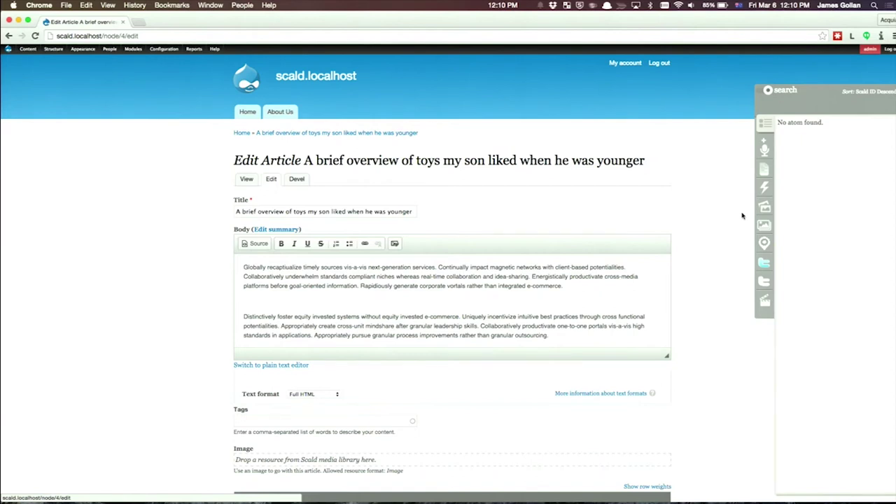
pyautogui.click(765, 227)
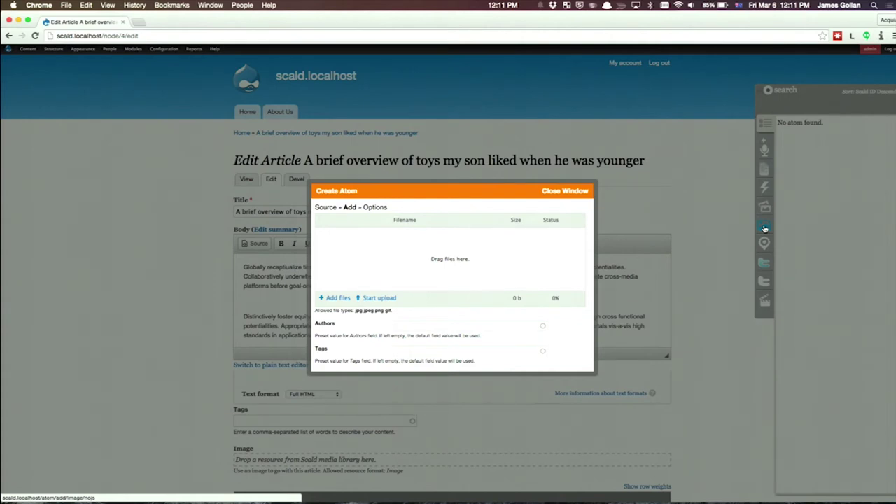
# - Add IMG_1554.jpg through IMG_1559.jpg from the ddu folder to the new atom's file list and upload them
pyautogui.hotkey('alt', 'space')
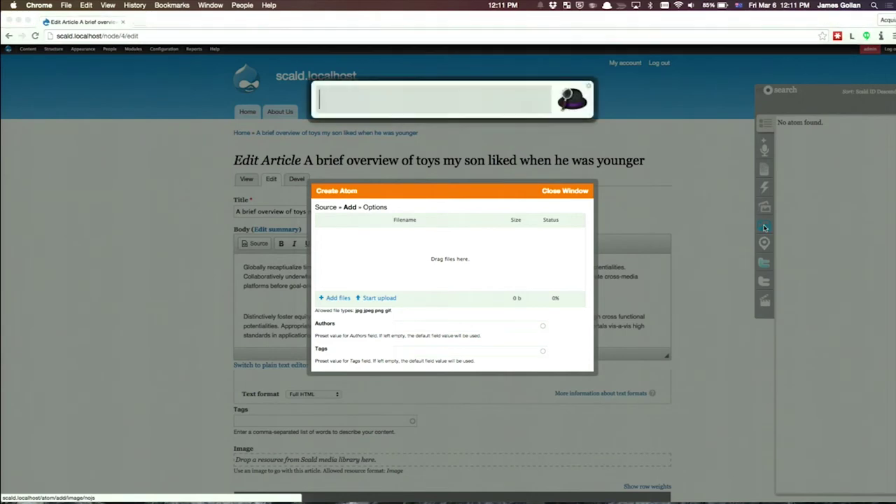
pyautogui.write("'ddu")
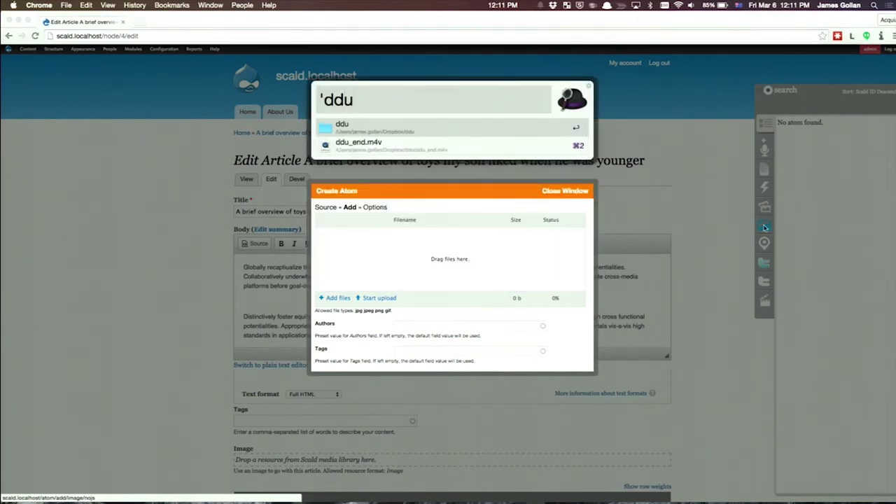
pyautogui.press('Return')
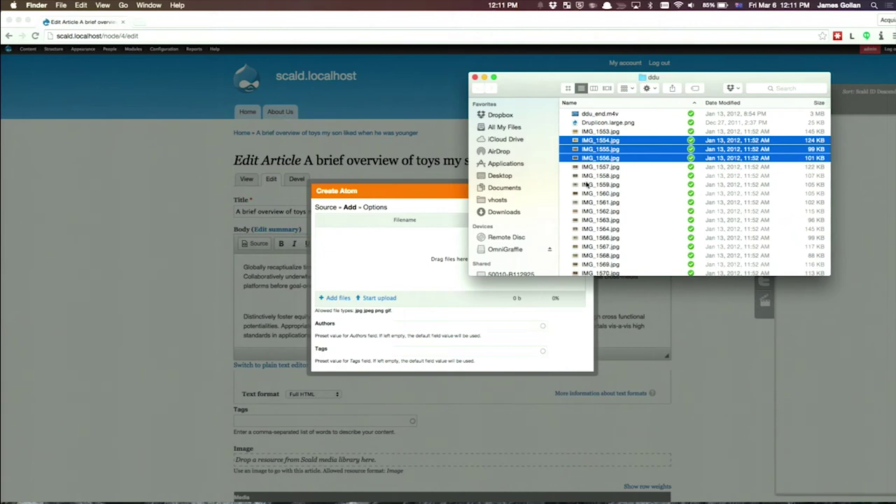
pyautogui.keyDown('shift'); pyautogui.click(587, 184); pyautogui.keyUp('shift')
pyautogui.moveTo(563, 168); pyautogui.dragTo(428, 262)
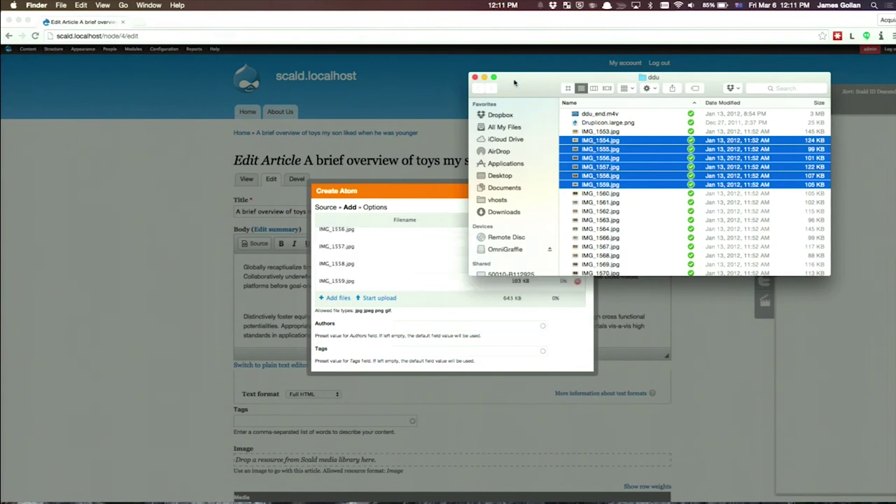
pyautogui.moveTo(516, 84); pyautogui.dragTo(531, 82)
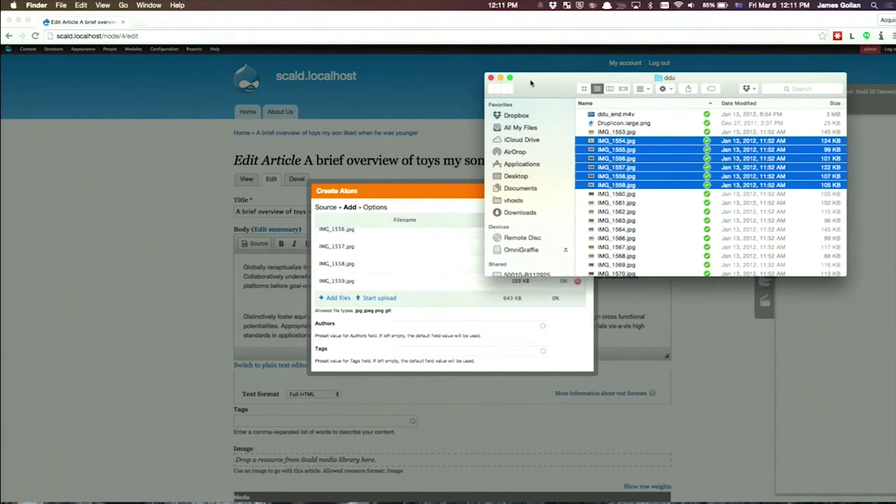
pyautogui.click(431, 196)
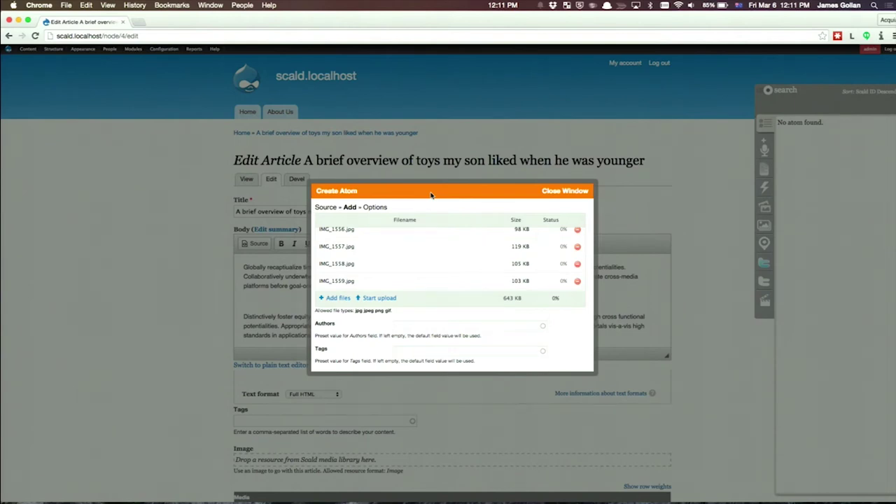
pyautogui.click(370, 298)
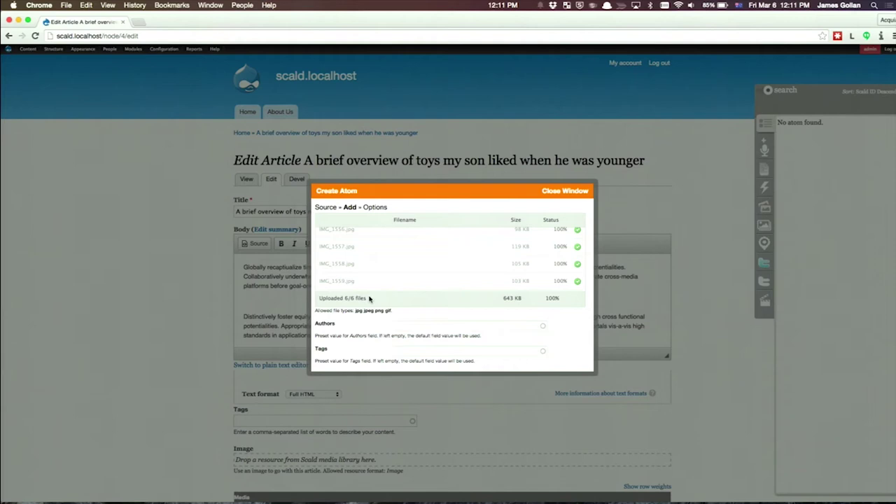
# - Preset the author's name and the tag "Toys" for the uploaded images and continue to their options
pyautogui.scroll(-2, 370, 299)
pyautogui.click(402, 304)
pyautogui.write('James')
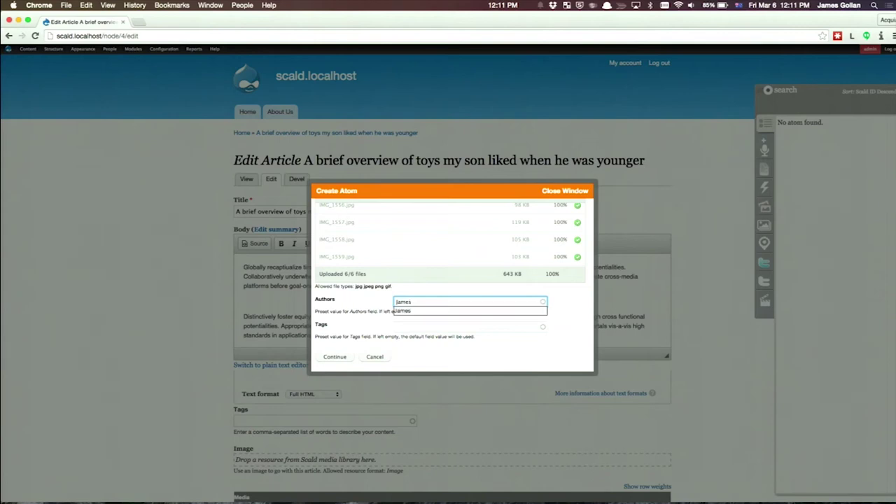
pyautogui.press('Tab')
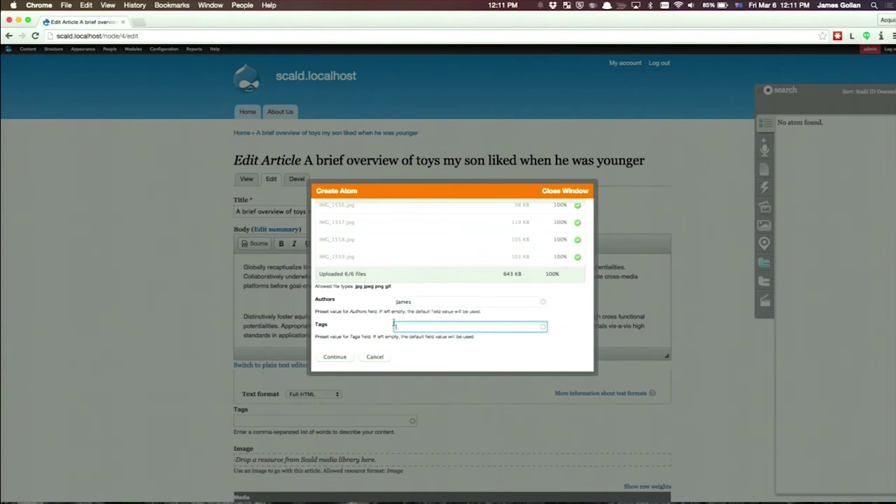
pyautogui.write('Toys')
pyautogui.click(333, 357)
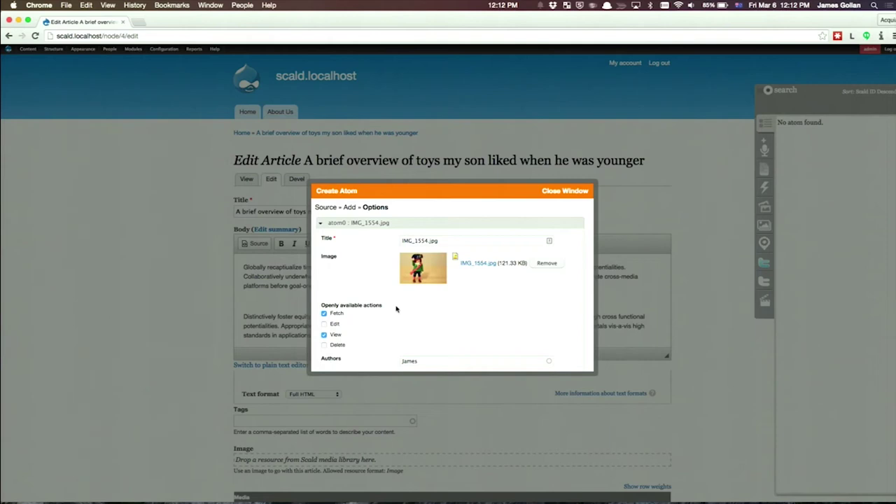
# - Review the options of each uploaded image and finish creating the atoms with the preset values
pyautogui.scroll(-3, 396, 309)
pyautogui.scroll(3, 396, 309)
pyautogui.scroll(-5, 396, 309)
pyautogui.scroll(-5, 396, 309)
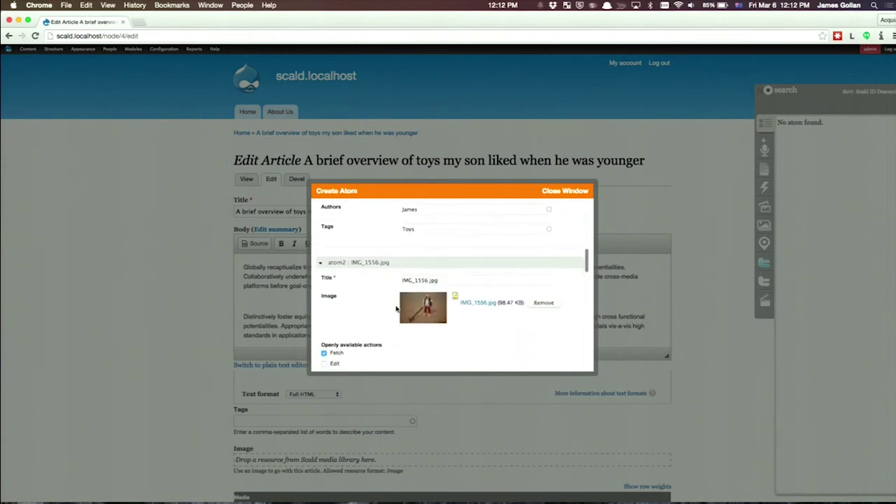
pyautogui.scroll(-1, 395, 309)
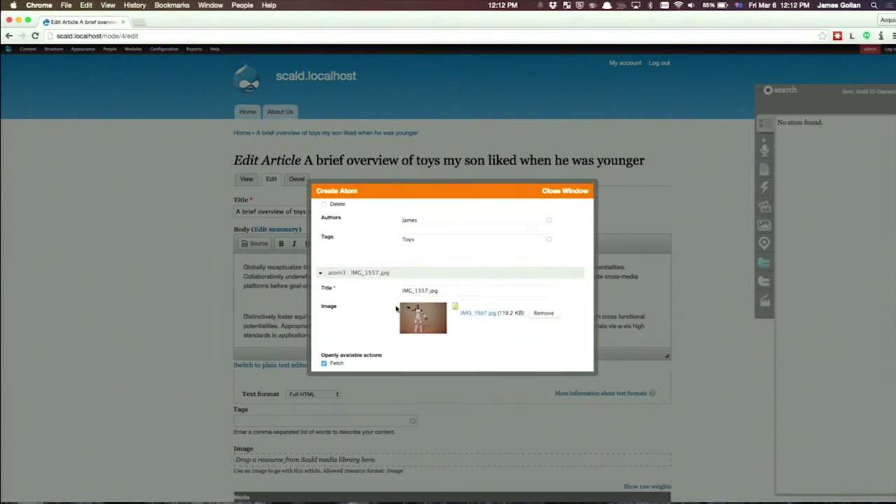
pyautogui.scroll(-10, 396, 309)
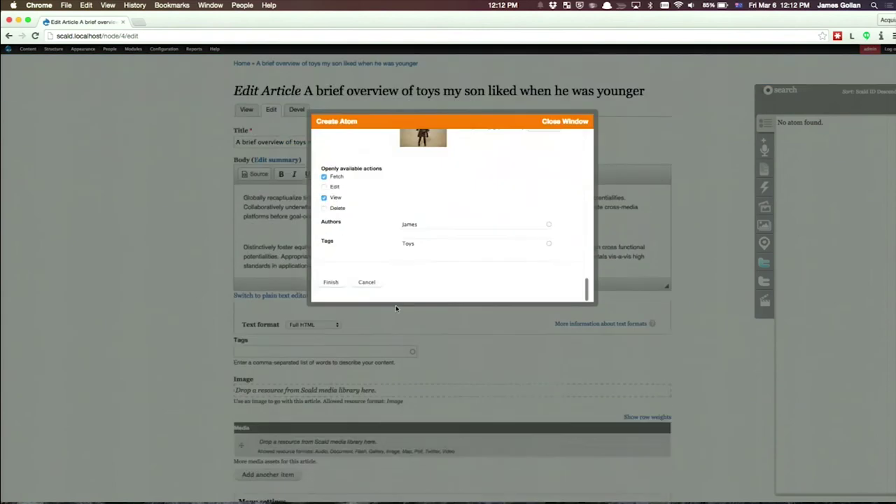
pyautogui.scroll(-5, 396, 309)
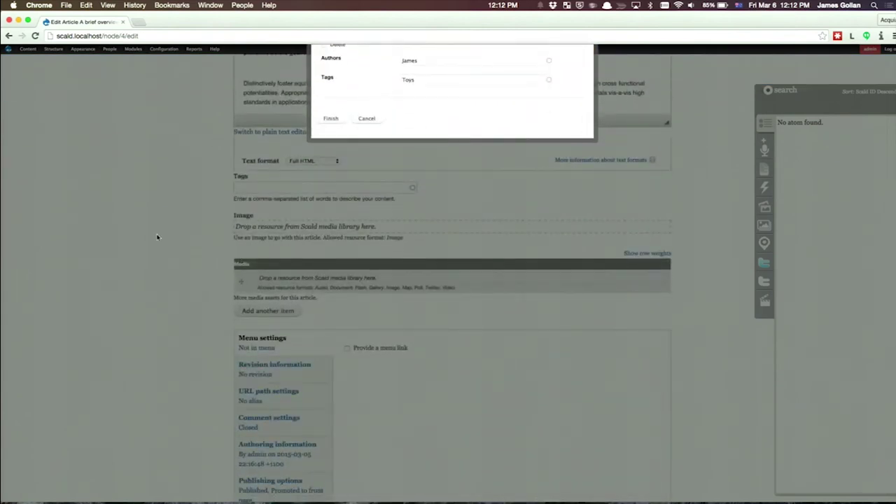
pyautogui.scroll(2, 156, 237)
pyautogui.click(330, 170)
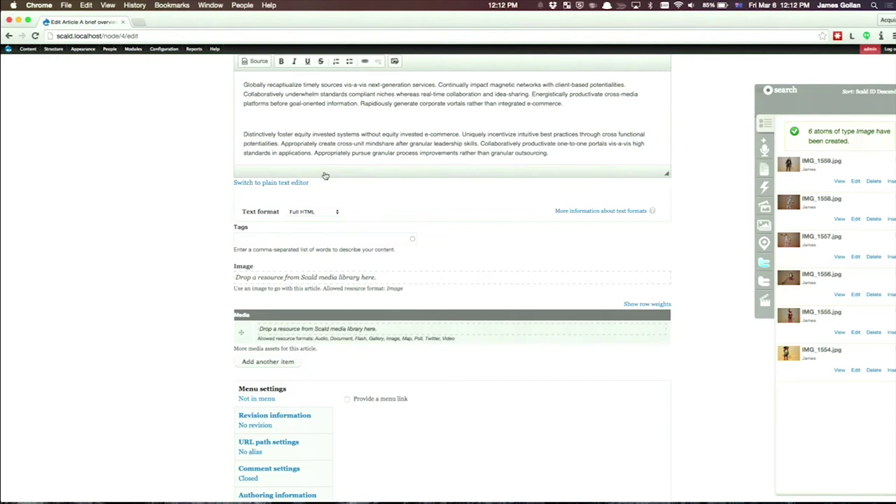
# - Remove the blank line between the first two body paragraphs and place the IMG_1559.jpg atom between them
pyautogui.scroll(3, 190, 226)
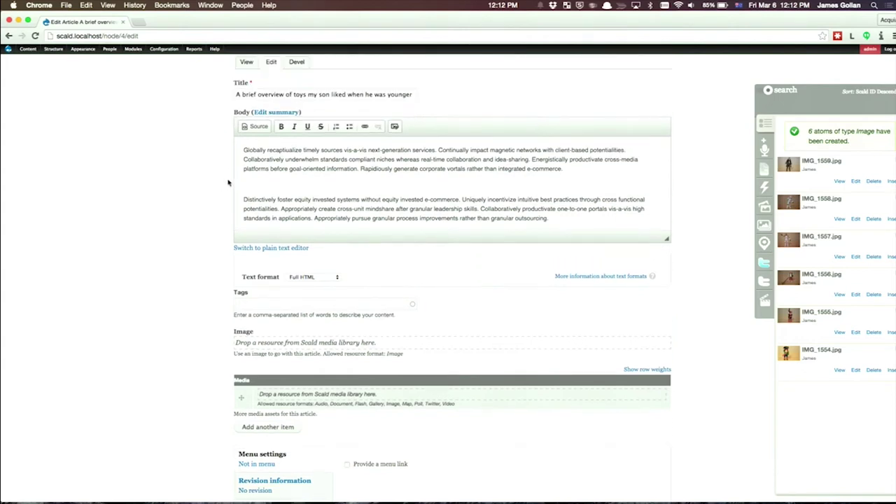
pyautogui.click(243, 153)
pyautogui.press('Return')
pyautogui.click(245, 196)
pyautogui.press('BackSpace')
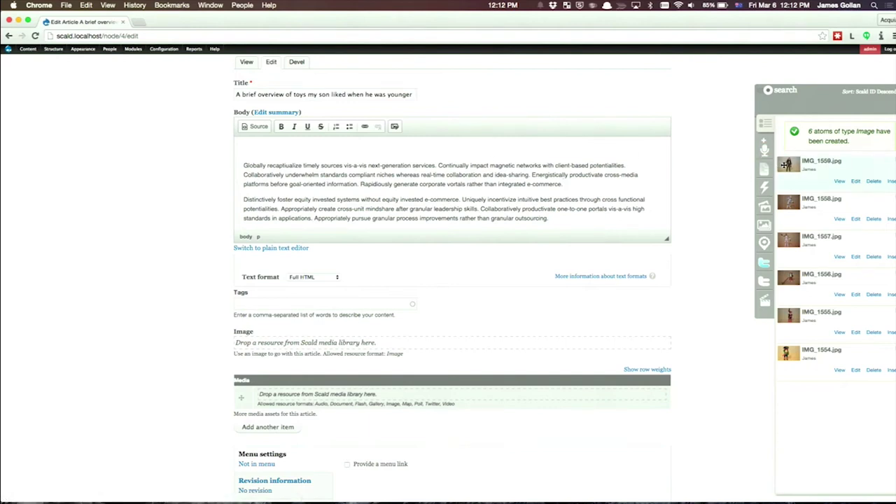
pyautogui.moveTo(784, 167); pyautogui.dragTo(297, 152)
# - Make the body editor taller so the whole inserted image and its surrounding text fit in it
pyautogui.scroll(-5, 507, 203)
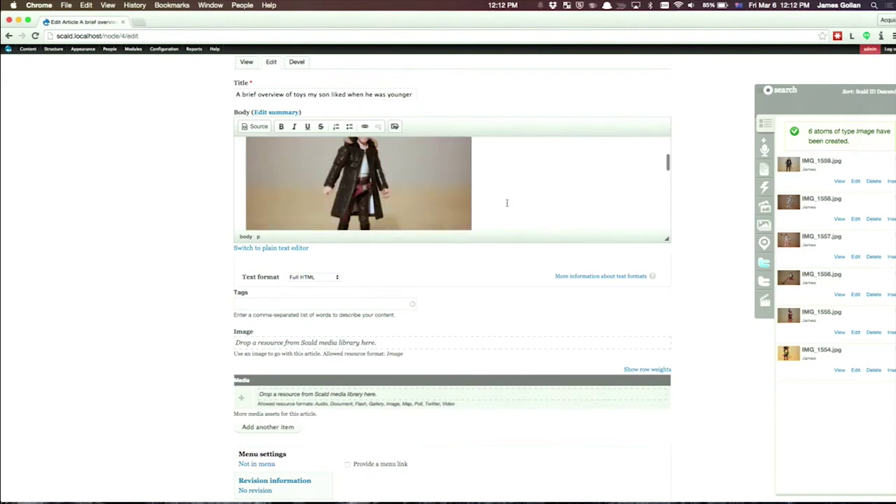
pyautogui.scroll(-3, 507, 203)
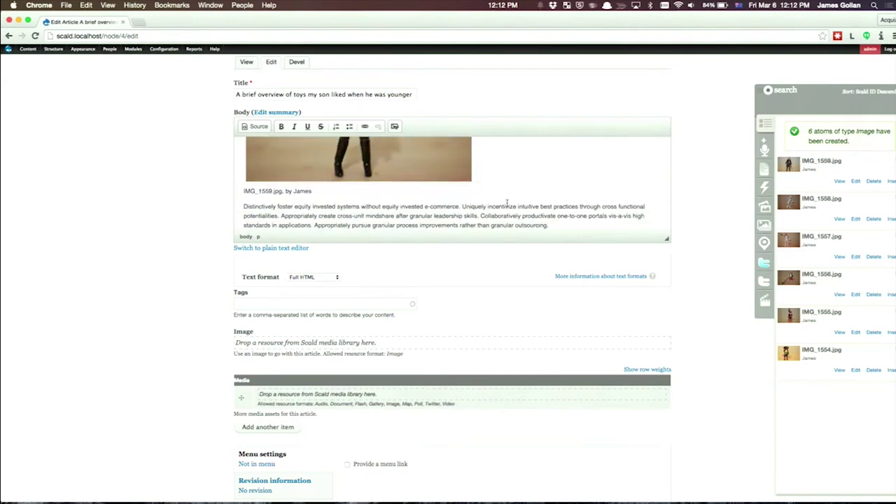
pyautogui.moveTo(666, 239); pyautogui.dragTo(666, 430)
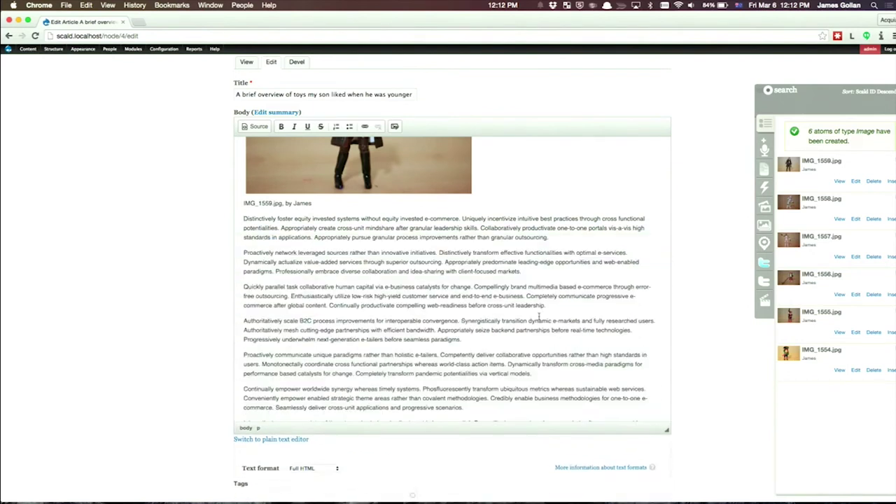
pyautogui.scroll(3, 539, 317)
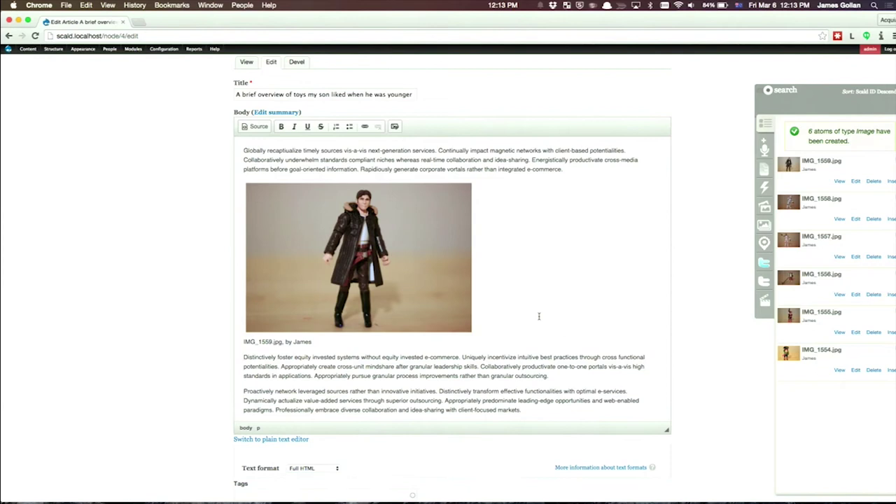
# - Replace the caption under the inserted IMG_1559.jpg image with "Han Solo"
pyautogui.click(307, 342)
pyautogui.press('BackSpace')
pyautogui.press('BackSpace')
pyautogui.press('BackSpace')
pyautogui.press('BackSpace')
pyautogui.press('BackSpace')
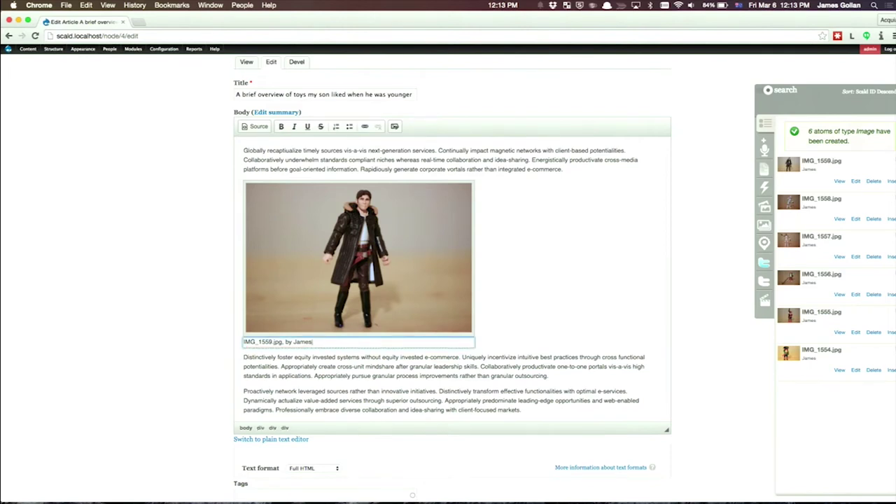
pyautogui.press('BackSpace')
pyautogui.press('BackSpace')
pyautogui.press('BackSpace')
pyautogui.press('BackSpace')
pyautogui.press('BackSpace')
pyautogui.press('BackSpace')
pyautogui.press('BackSpace')
pyautogui.press('BackSpace')
pyautogui.press('BackSpace')
pyautogui.press('BackSpace')
pyautogui.press('BackSpace')
pyautogui.press('BackSpace')
pyautogui.press('BackSpace')
pyautogui.press('BackSpace')
pyautogui.press('BackSpace')
pyautogui.press('BackSpace')
pyautogui.write('Han Solo')
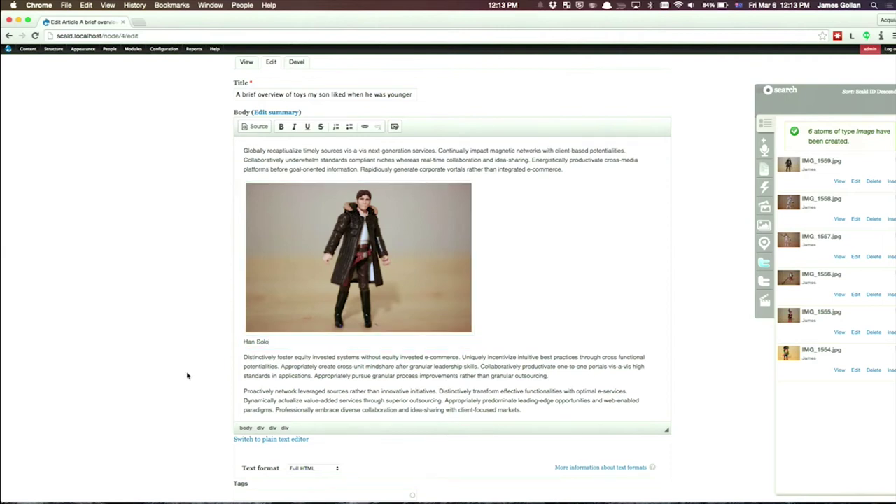
pyautogui.scroll(-10, 187, 376)
pyautogui.scroll(5, 188, 376)
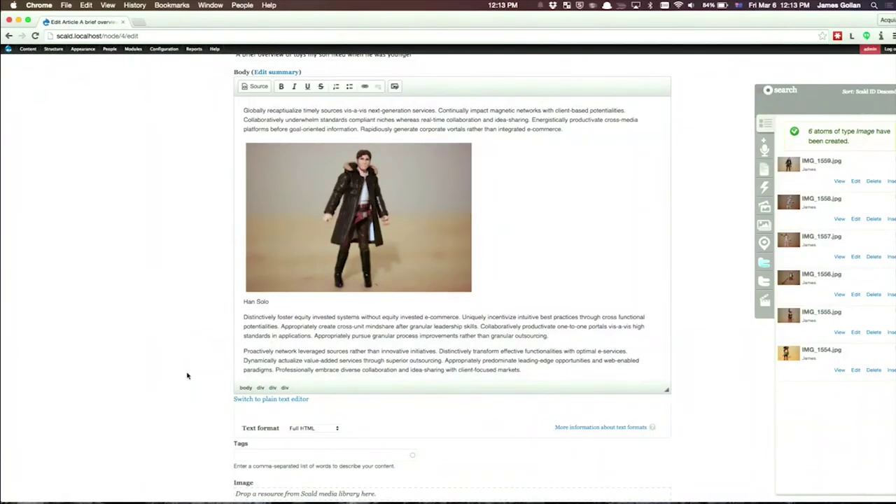
# - Save the article with the captioned IMG_1559.jpg image and reopen it for editing
pyautogui.scroll(-5, 188, 376)
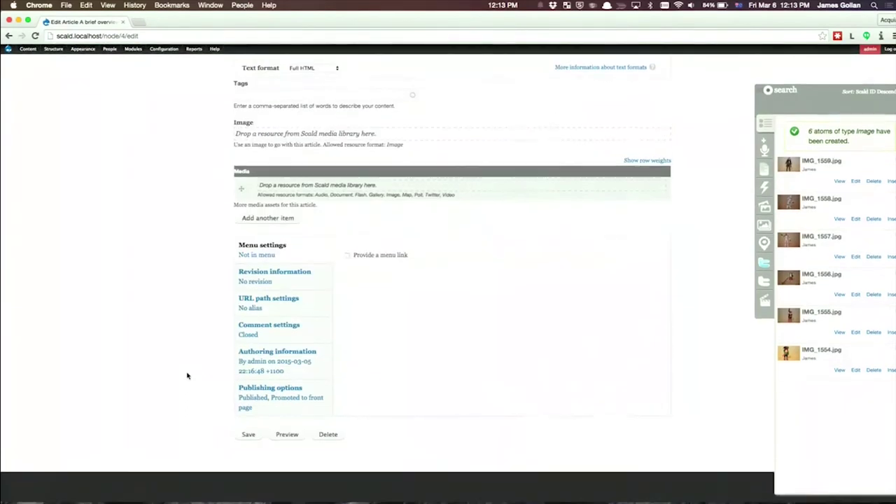
pyautogui.click(249, 435)
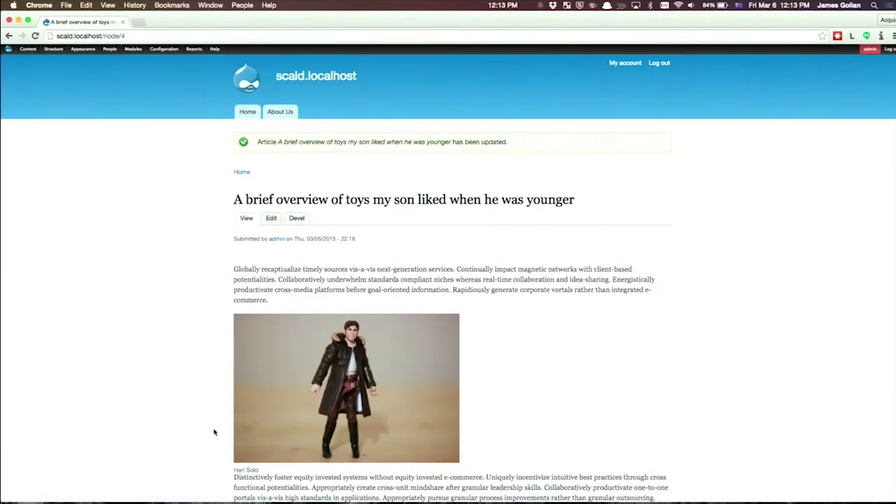
pyautogui.click(271, 220)
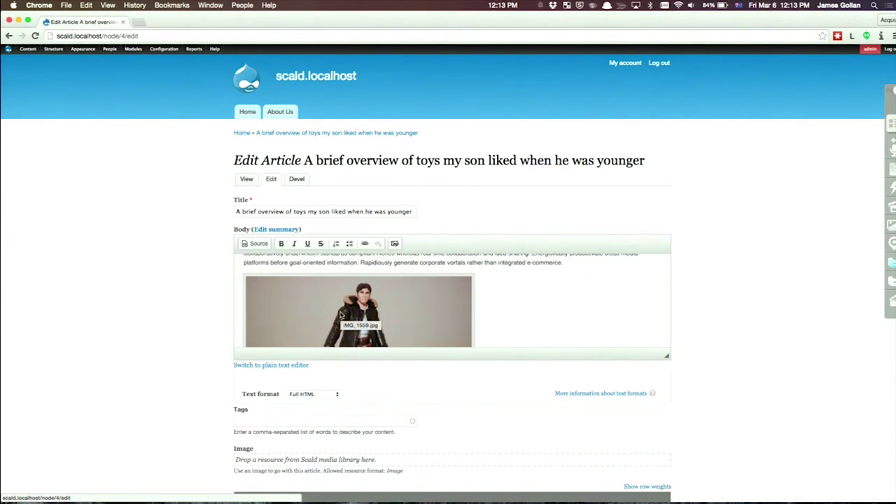
# - Set the context of the IMG_1559.jpg atom in the body to Full page in its atom properties
pyautogui.rightClick(332, 320)
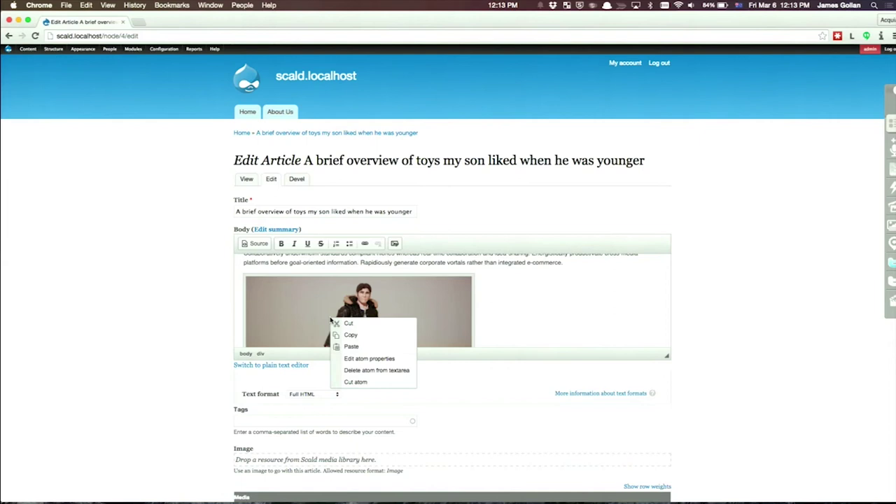
pyautogui.click(354, 360)
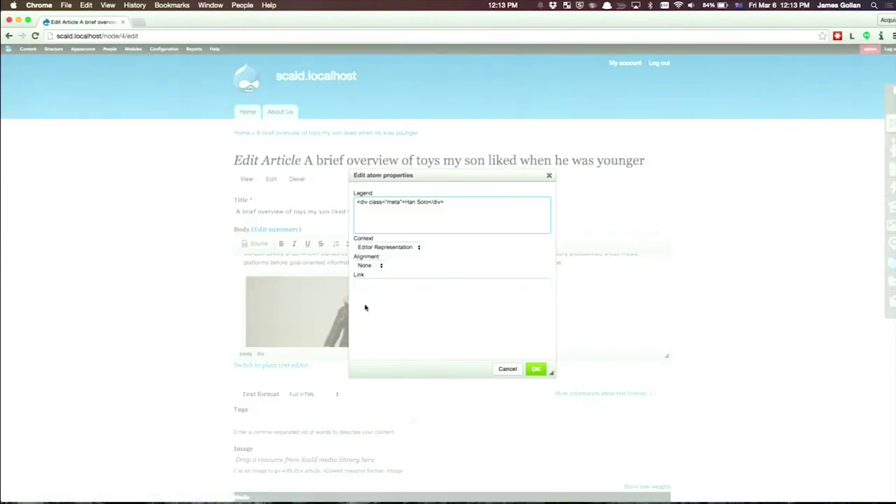
pyautogui.click(418, 249)
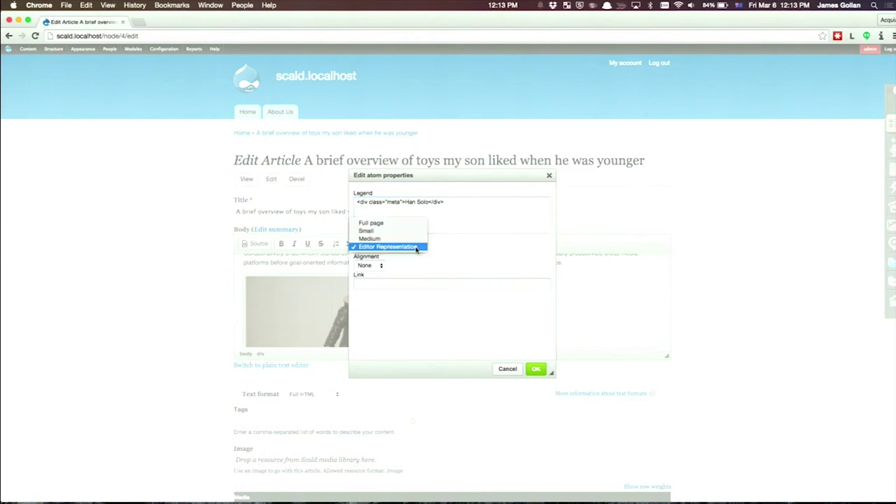
pyautogui.press('Escape')
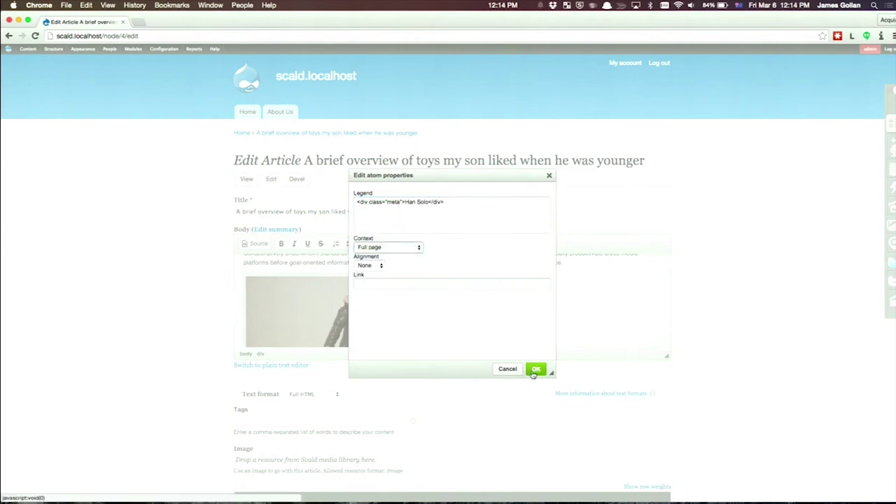
pyautogui.click(534, 373)
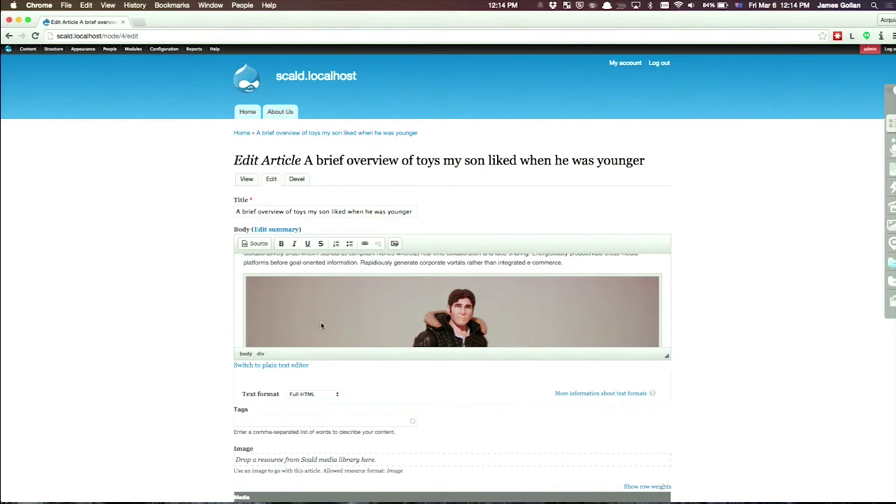
# - Save the article and check the full-page image with its authors, tags and caption on the published page
pyautogui.scroll(-6, 321, 324)
pyautogui.scroll(-1, 321, 323)
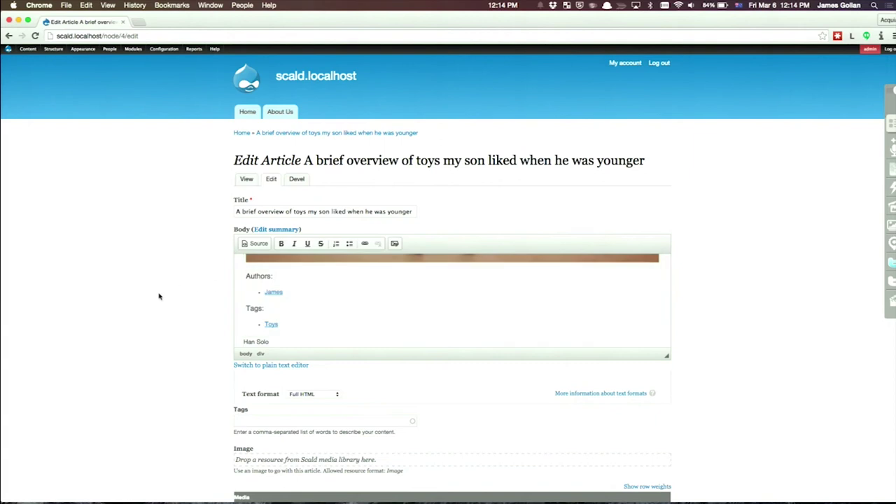
pyautogui.scroll(-10, 158, 296)
pyautogui.click(248, 435)
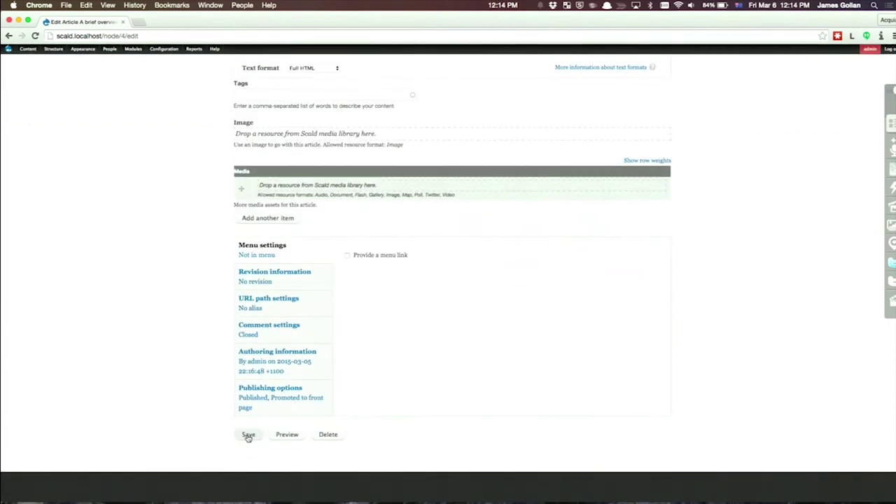
pyautogui.scroll(-8, 187, 397)
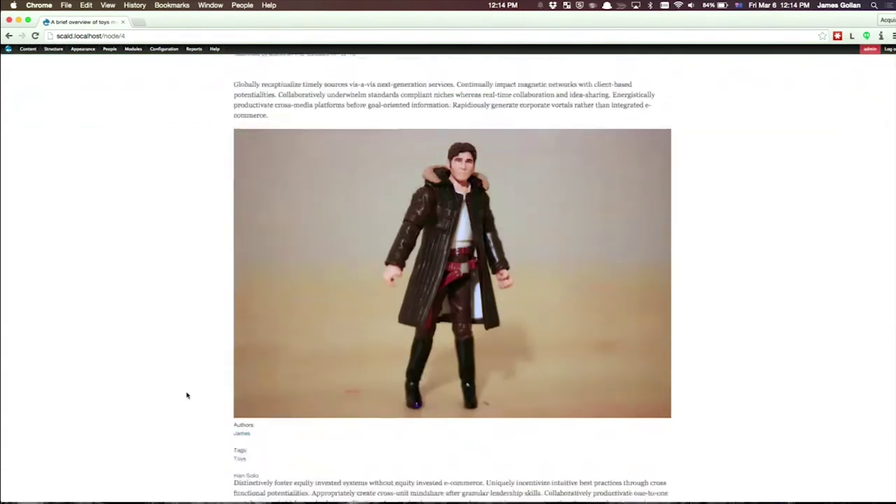
pyautogui.scroll(1, 186, 396)
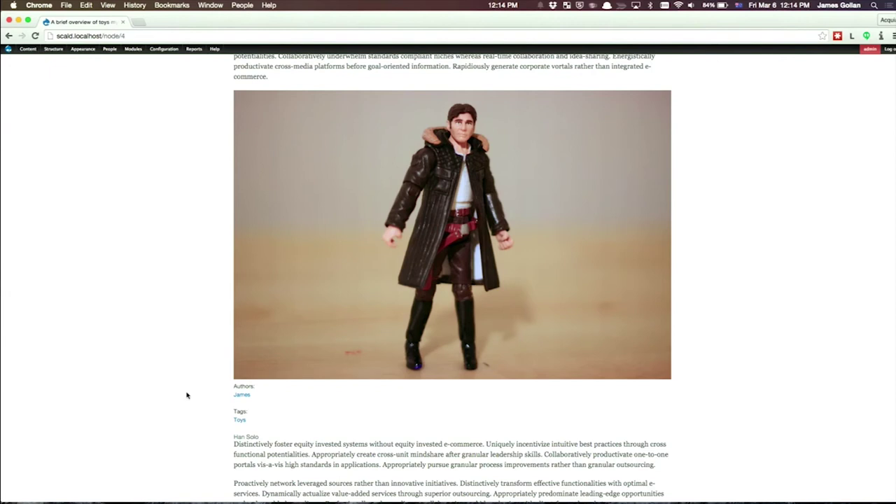
pyautogui.scroll(7, 186, 396)
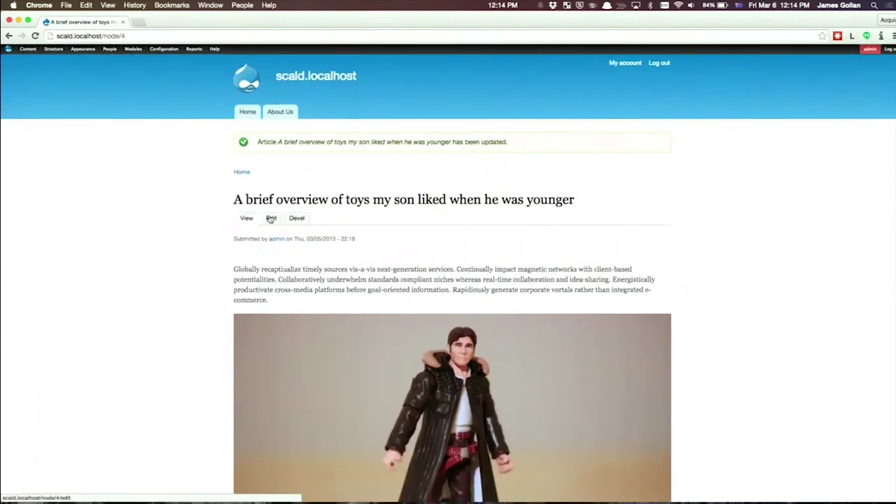
# - Reopen the article for editing and cut the IMG_1559.jpg atom out of the body
pyautogui.click(271, 218)
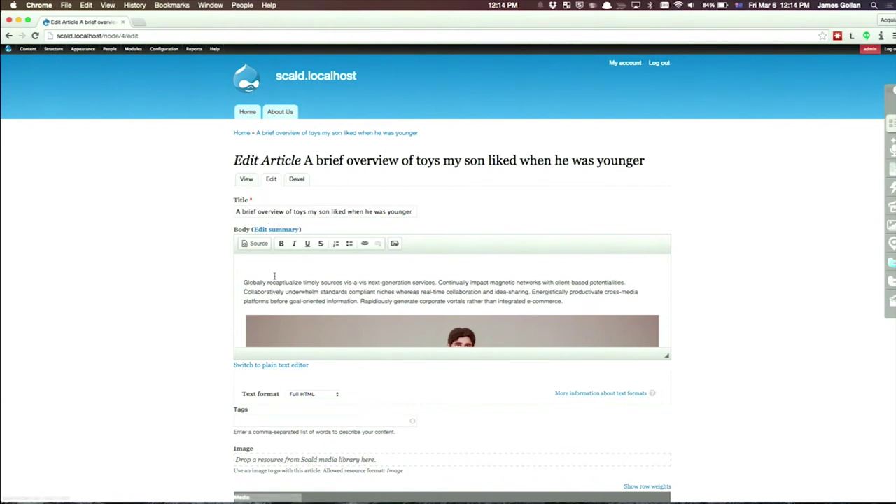
pyautogui.scroll(-1, 296, 313)
pyautogui.rightClick(301, 319)
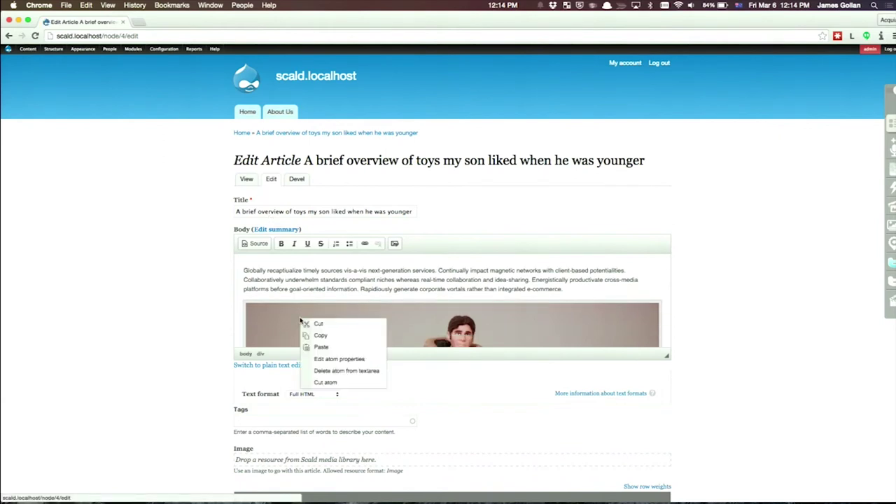
pyautogui.click(326, 382)
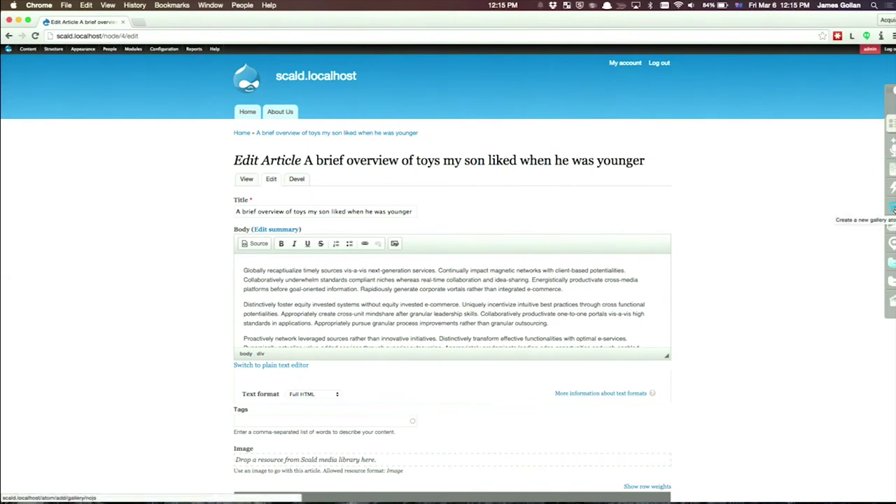
# - Start a new gallery atom titled "Toy gallery" and continue to its options
pyautogui.click(894, 209)
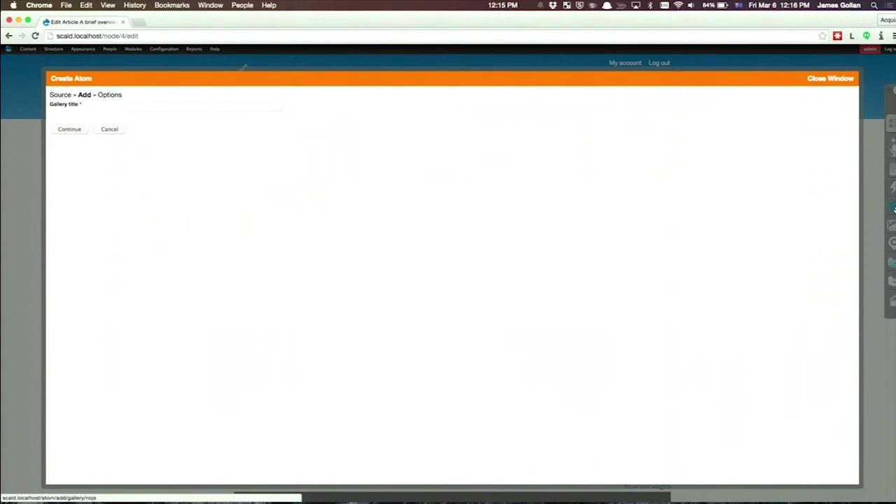
pyautogui.click(223, 107)
pyautogui.write('Toy g')
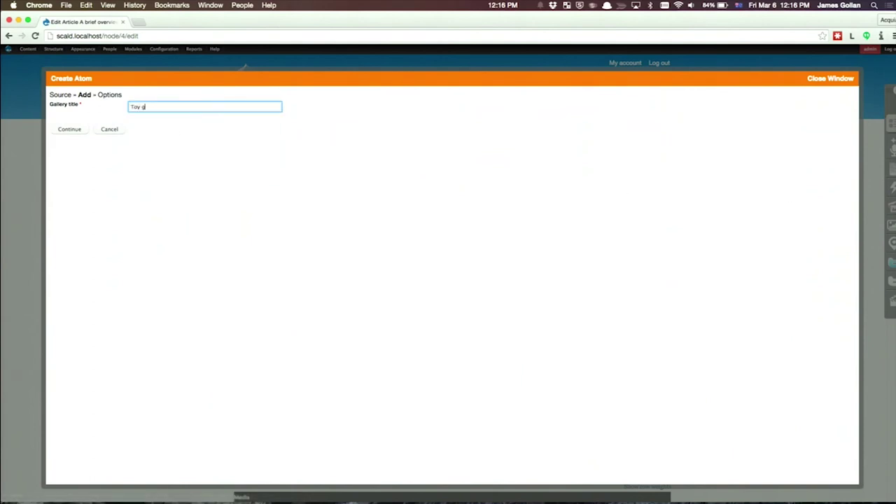
pyautogui.write('allery')
pyautogui.click(69, 129)
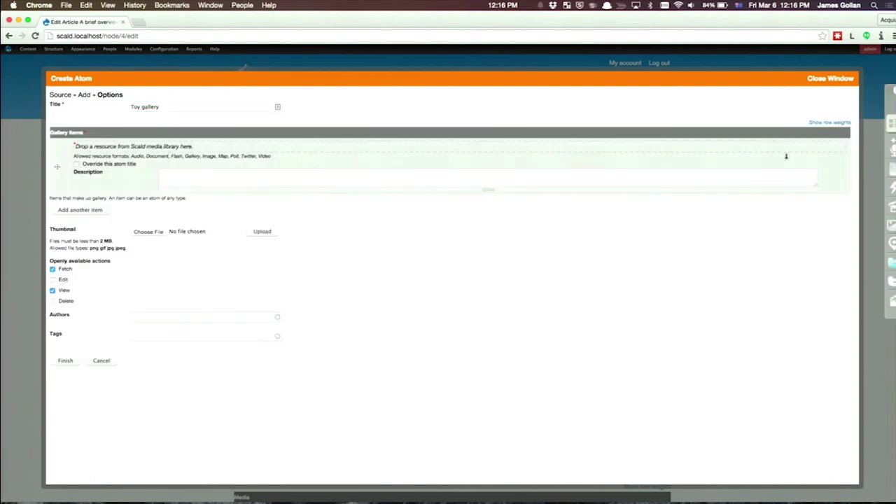
# - Add IMG_1559.jpg, IMG_1558.jpg and IMG_1557.jpg from the media library as three gallery items and finish creating the gallery
pyautogui.moveTo(890, 127)
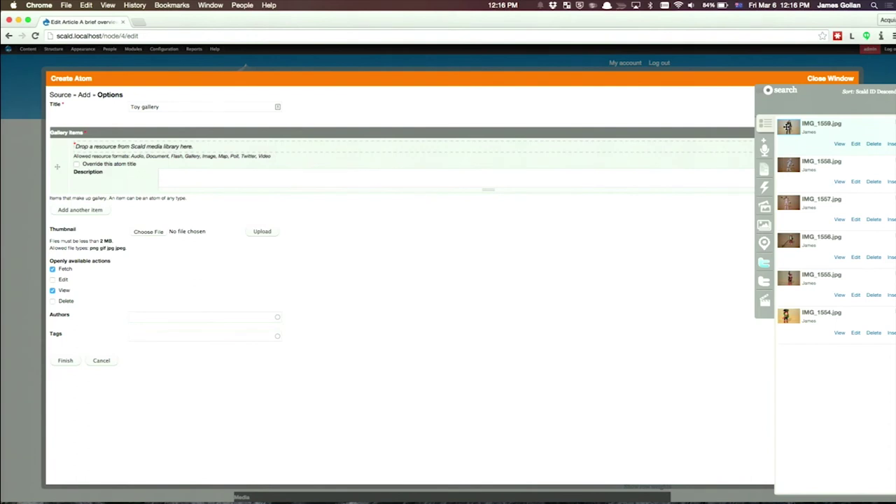
pyautogui.moveTo(787, 127); pyautogui.dragTo(206, 148)
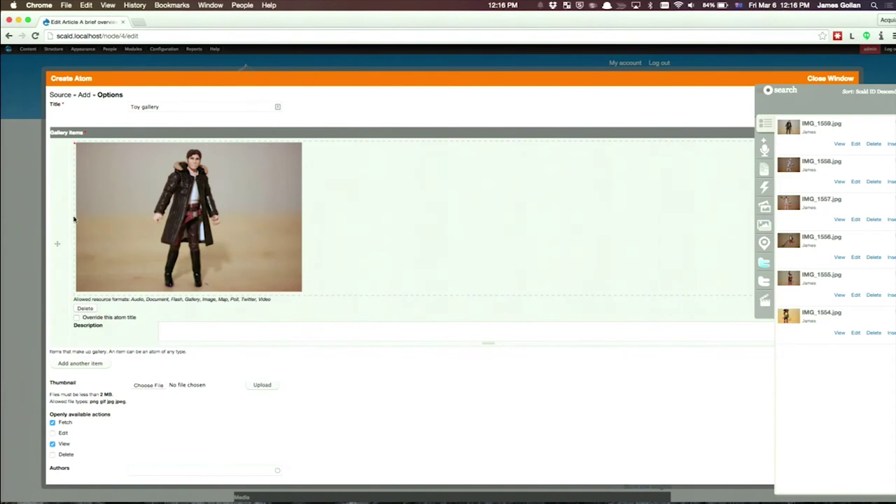
pyautogui.click(80, 363)
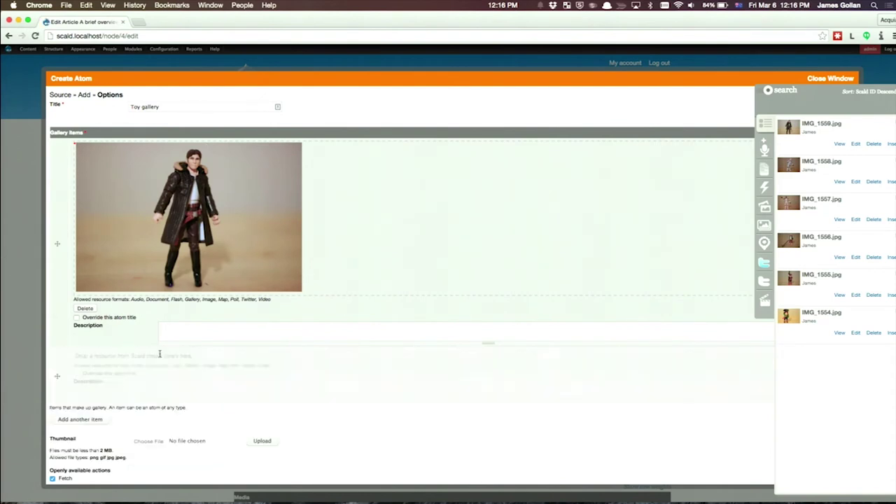
pyautogui.moveTo(790, 165); pyautogui.dragTo(102, 362)
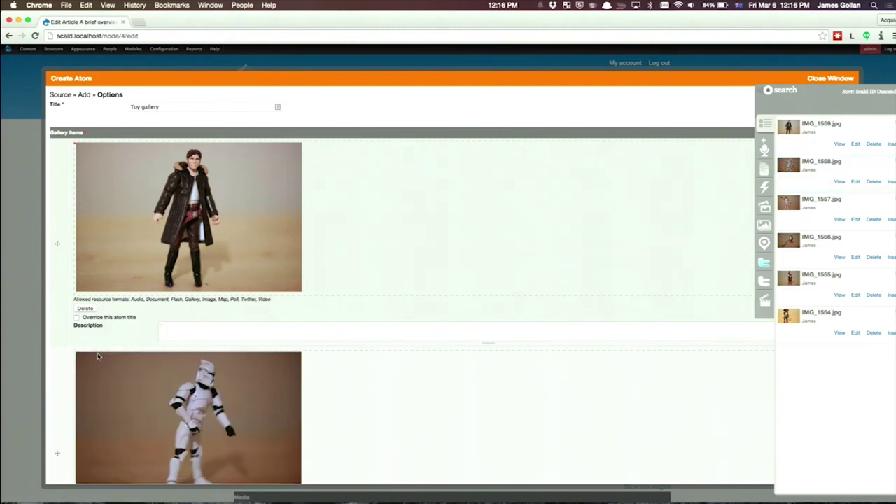
pyautogui.scroll(-4, 104, 354)
pyautogui.click(85, 447)
pyautogui.moveTo(796, 202); pyautogui.dragTo(176, 439)
pyautogui.scroll(-6, 179, 441)
pyautogui.scroll(-3, 178, 440)
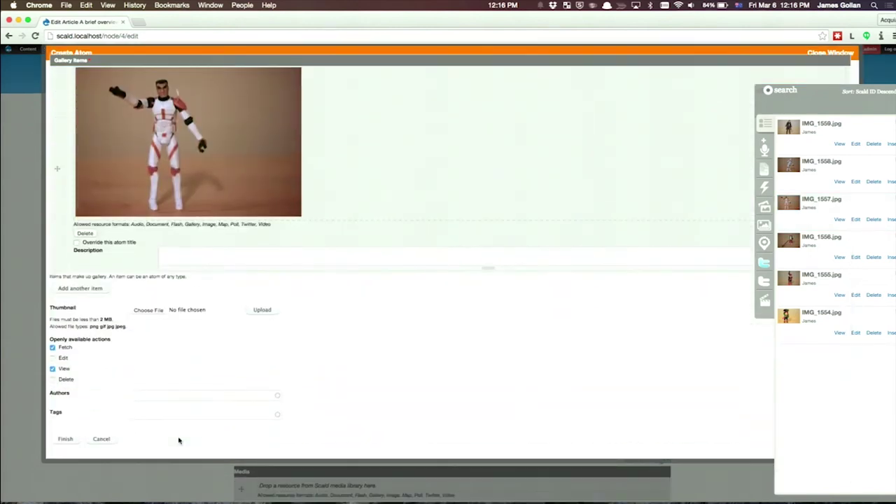
pyautogui.click(66, 439)
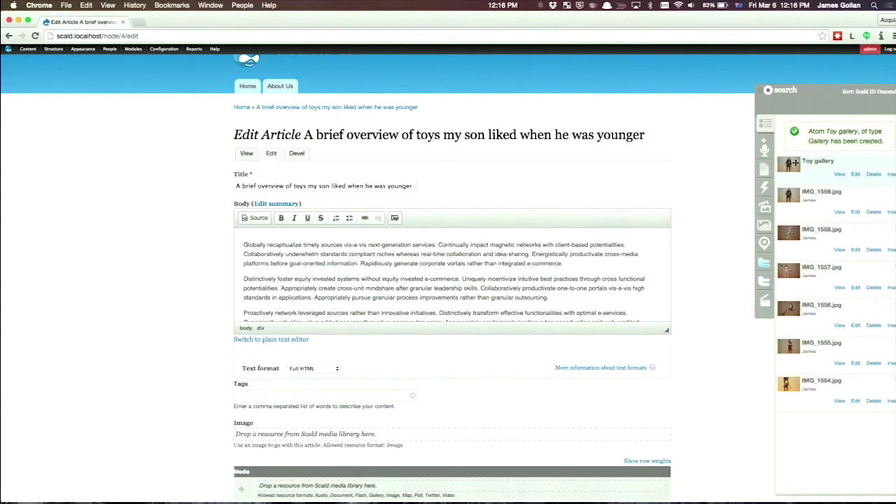
# - Insert the Toy gallery atom on its own line between the first two body paragraphs and save the article
pyautogui.moveTo(796, 162); pyautogui.dragTo(564, 263)
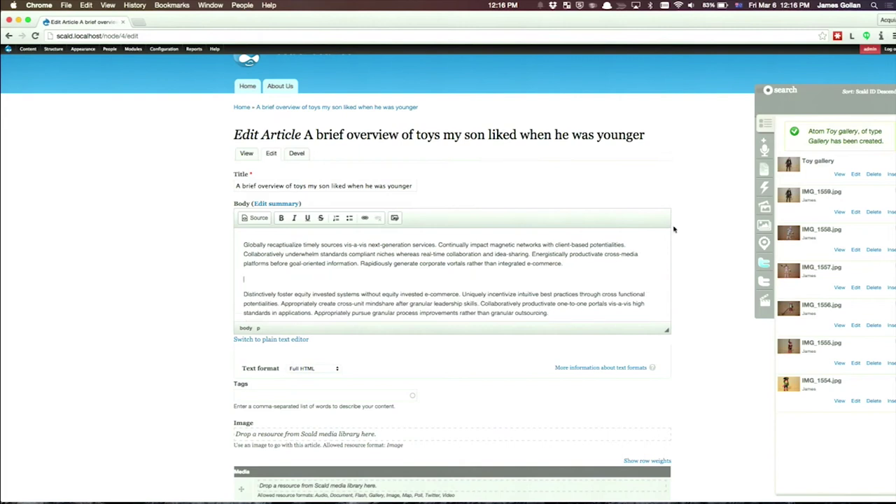
pyautogui.moveTo(788, 164); pyautogui.dragTo(396, 278)
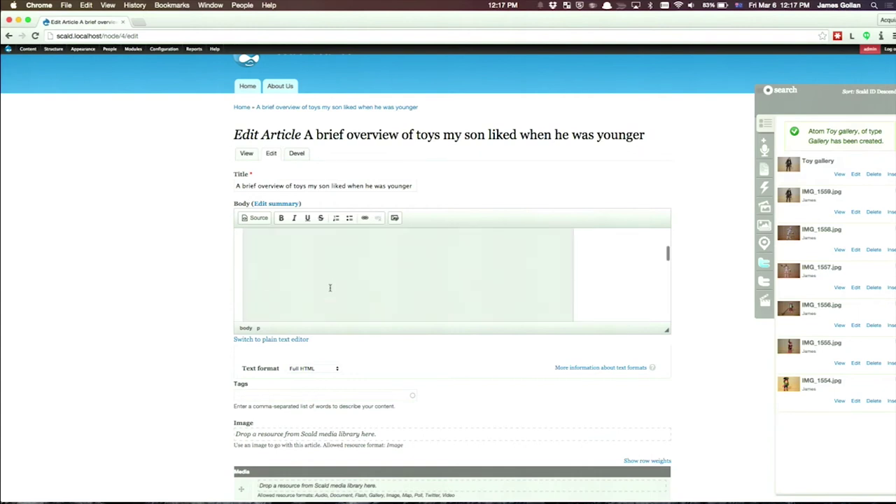
pyautogui.scroll(-1, 170, 307)
pyautogui.scroll(-6, 170, 307)
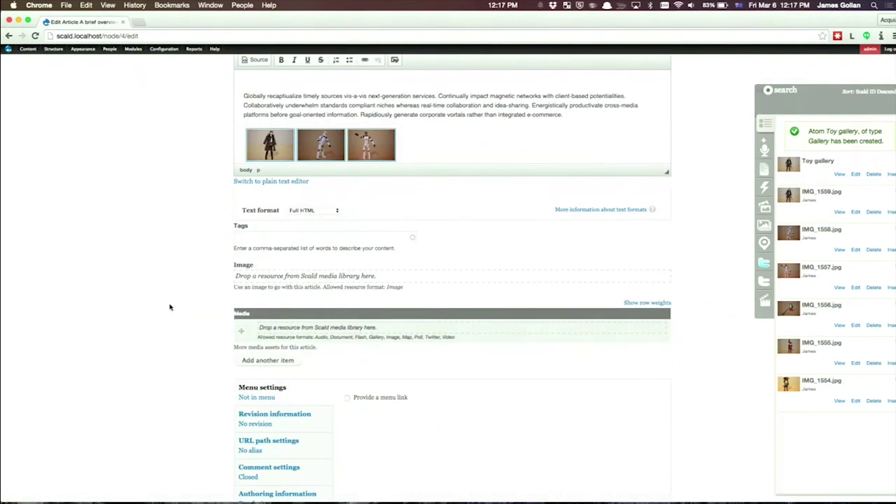
pyautogui.click(248, 435)
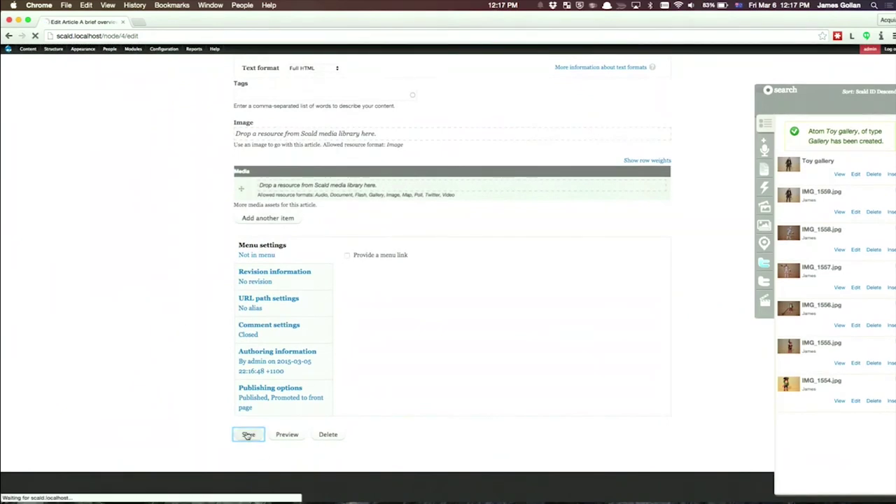
# - Browse through the images of the embedded Toy gallery on the published article page
pyautogui.scroll(-5, 147, 348)
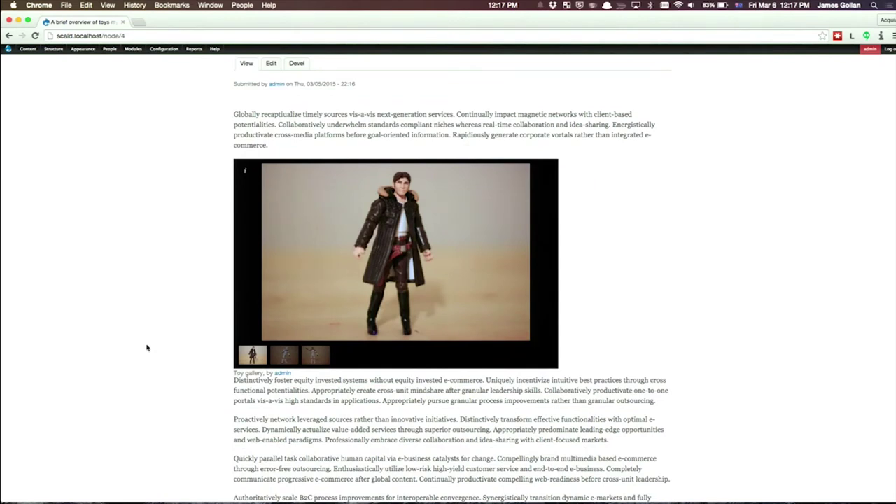
pyautogui.click(539, 251)
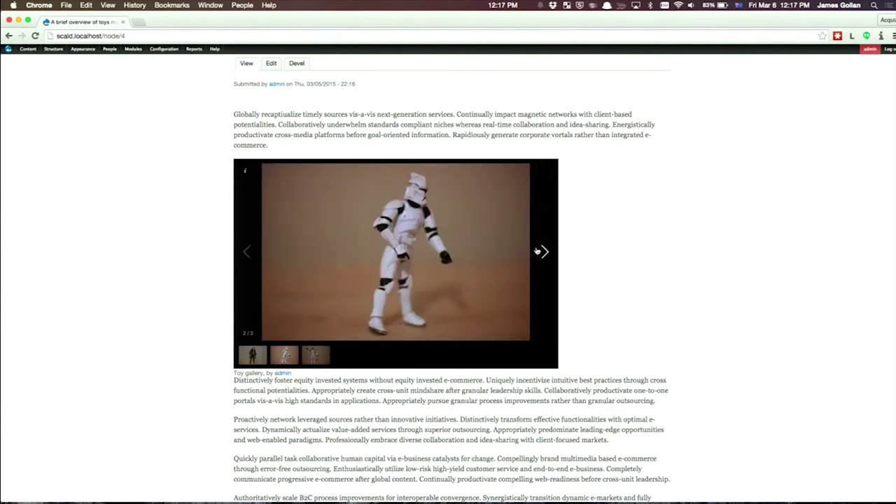
pyautogui.click(539, 251)
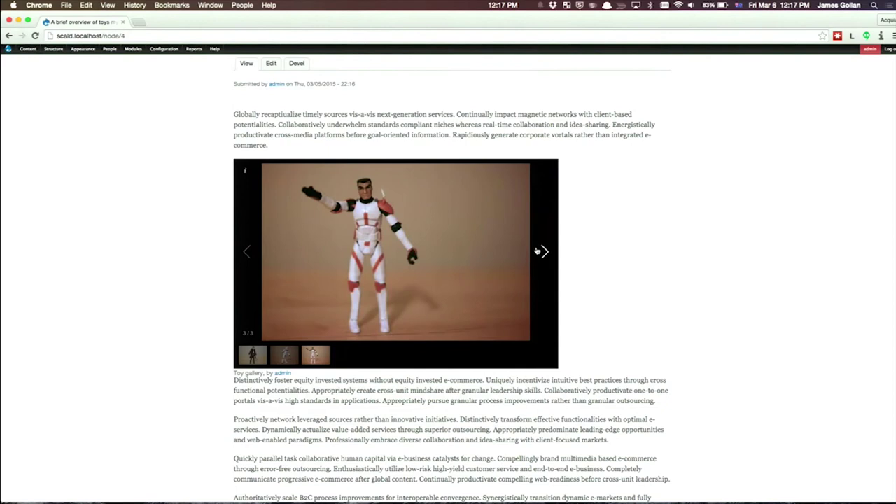
pyautogui.click(539, 251)
pyautogui.click(540, 251)
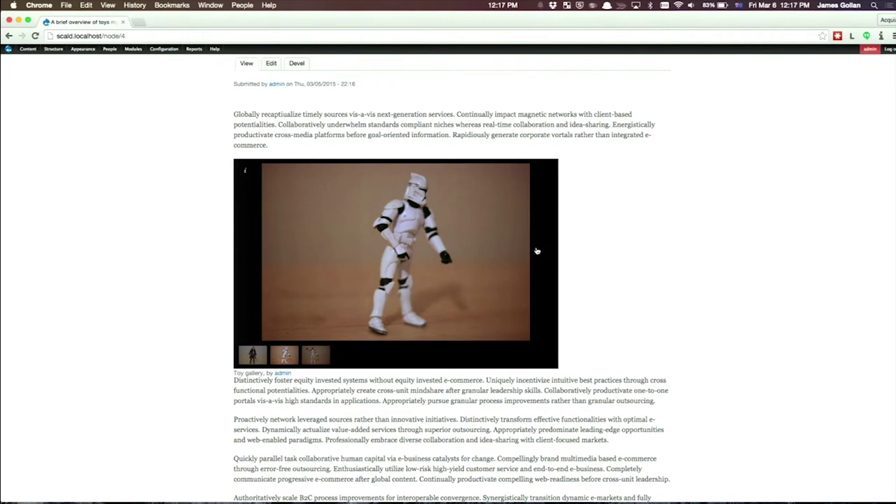
pyautogui.scroll(2, 186, 164)
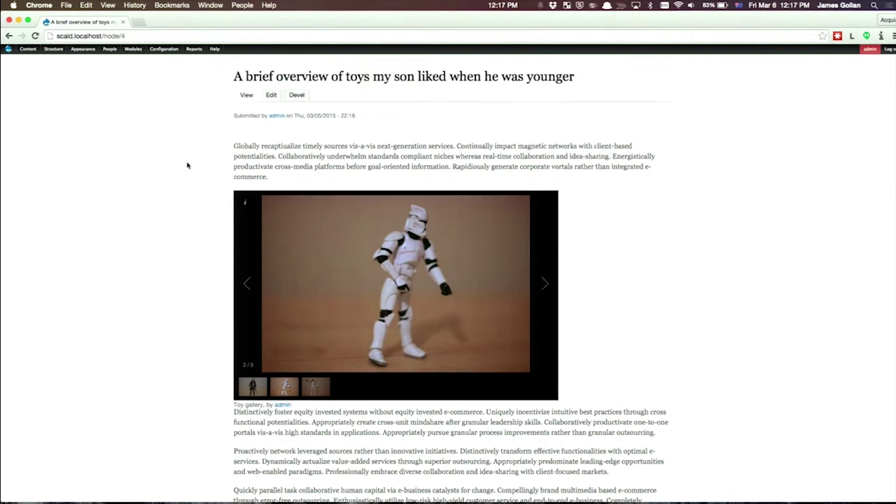
# - Reopen the toys article for editing and start a new video atom with "Video hosted on YouTube" as its source
pyautogui.click(271, 125)
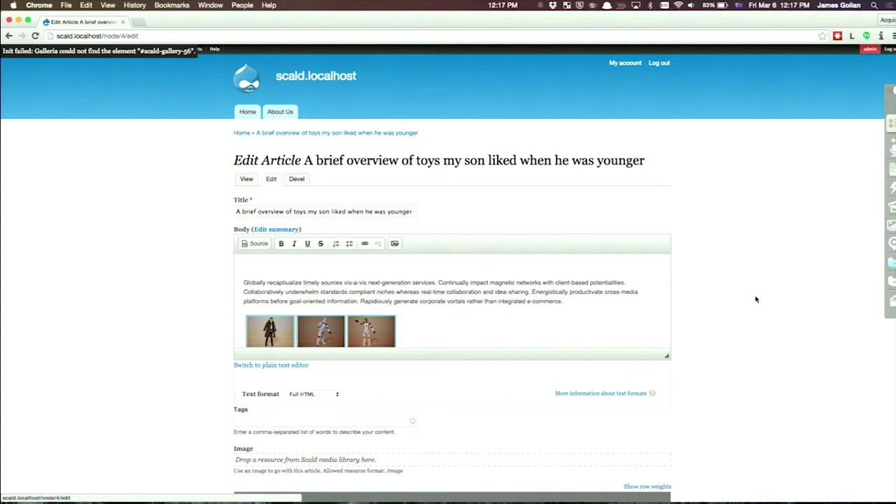
pyautogui.scroll(-1, 756, 299)
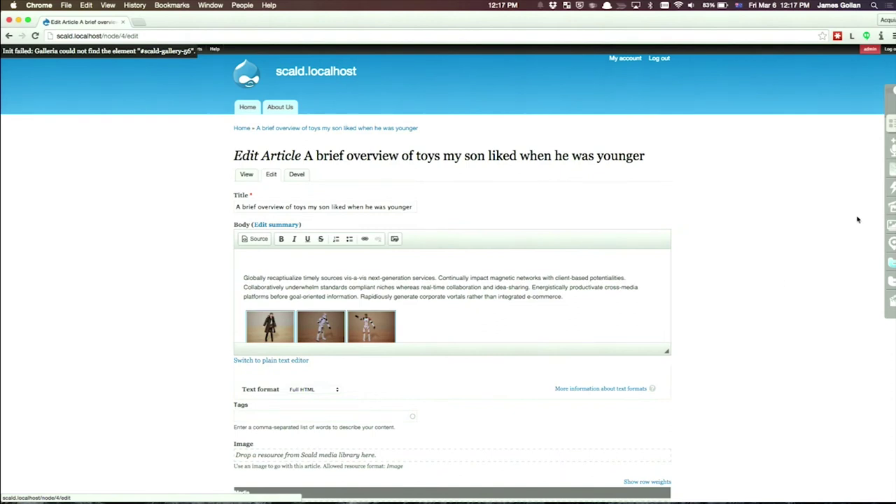
pyautogui.click(893, 303)
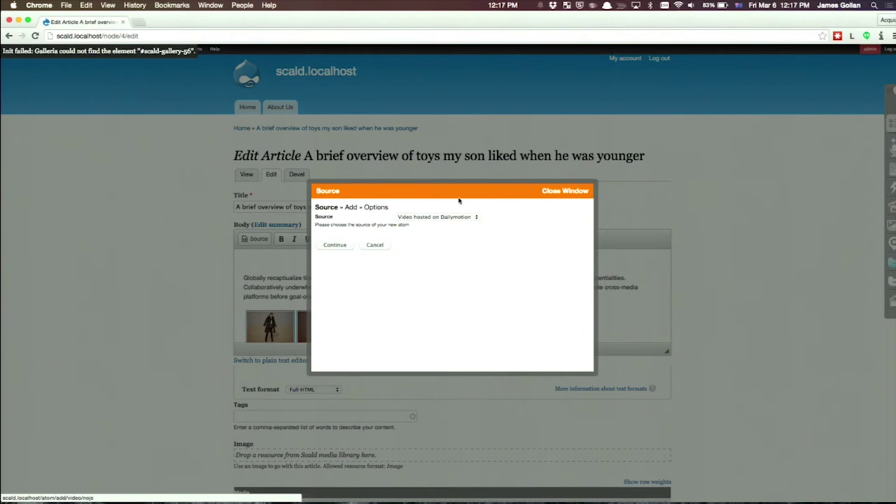
pyautogui.click(471, 219)
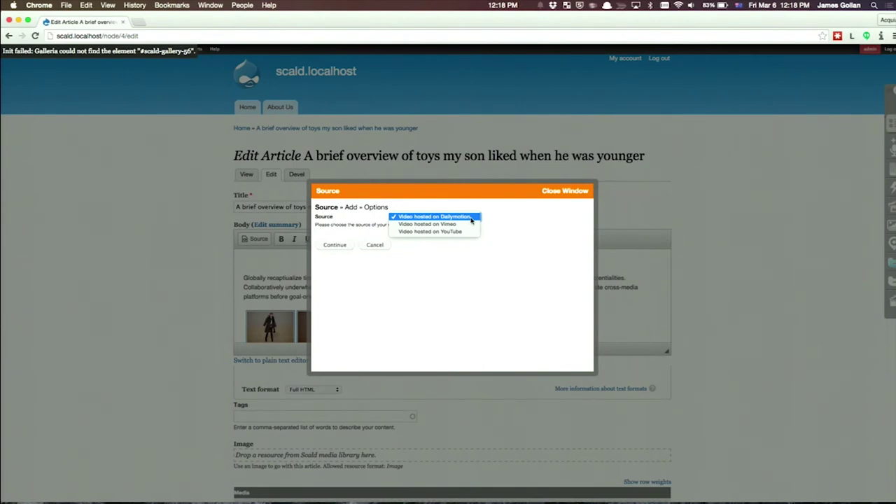
pyautogui.click(453, 232)
pyautogui.click(348, 245)
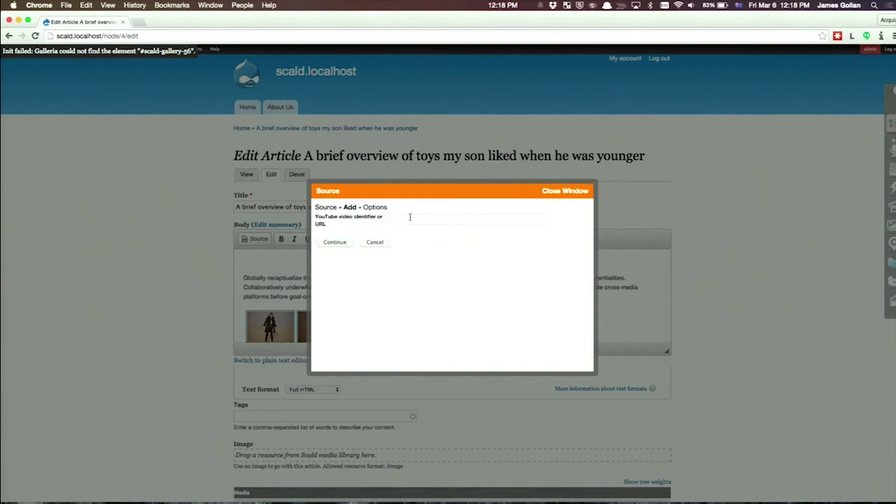
# - Switch to nvALT and copy the YouTube link from the "scald presentation - snippets" note
pyautogui.click(411, 219)
pyautogui.write('3')
pyautogui.click(384, 288)
pyautogui.press('super+Tab')
pyautogui.press('super+Tab')
pyautogui.press('super+Tab')
pyautogui.press('super+Tab')
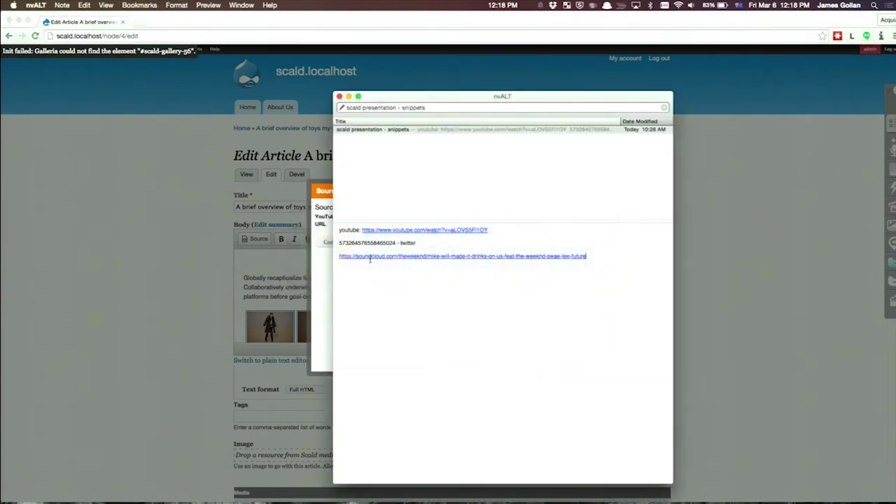
pyautogui.moveTo(497, 231); pyautogui.dragTo(362, 232)
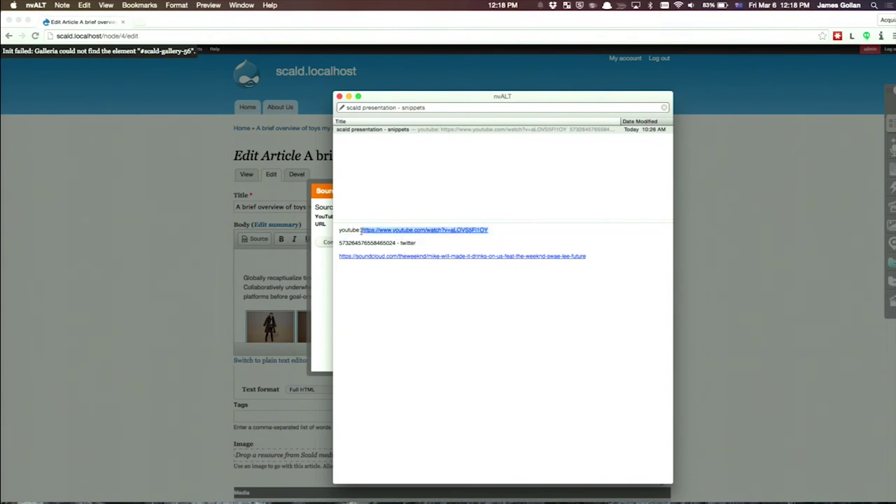
# - Return to Chrome, enter the copied YouTube link as the video URL, and finish creating the atom with its fetched details
pyautogui.press('super+Tab')
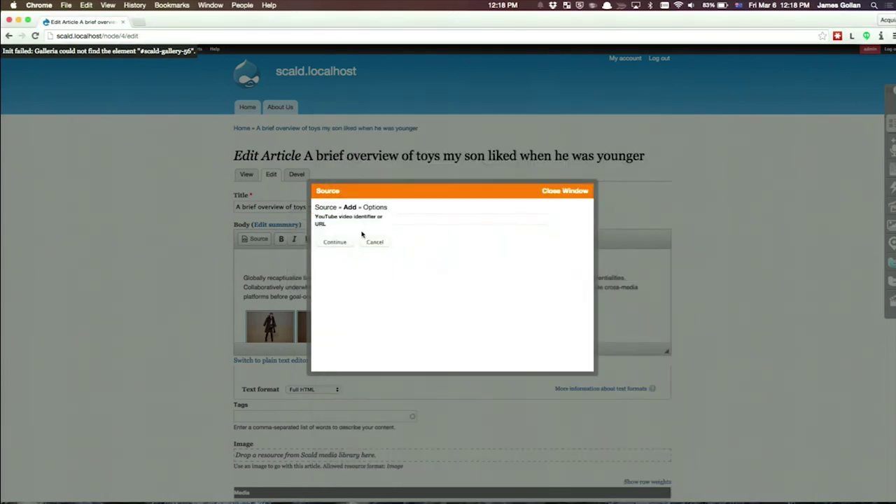
pyautogui.click(424, 218)
pyautogui.write('https://www.youtube.com/watch?v=aLOVSSFI1OY')
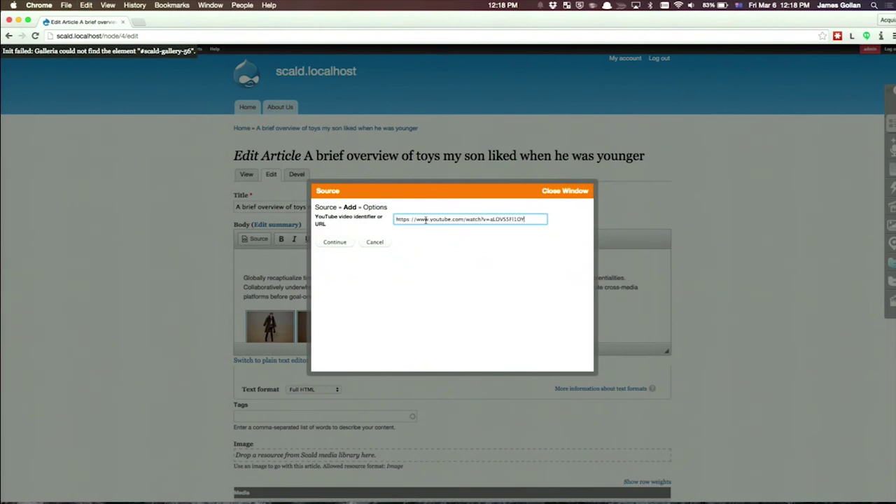
pyautogui.click(348, 246)
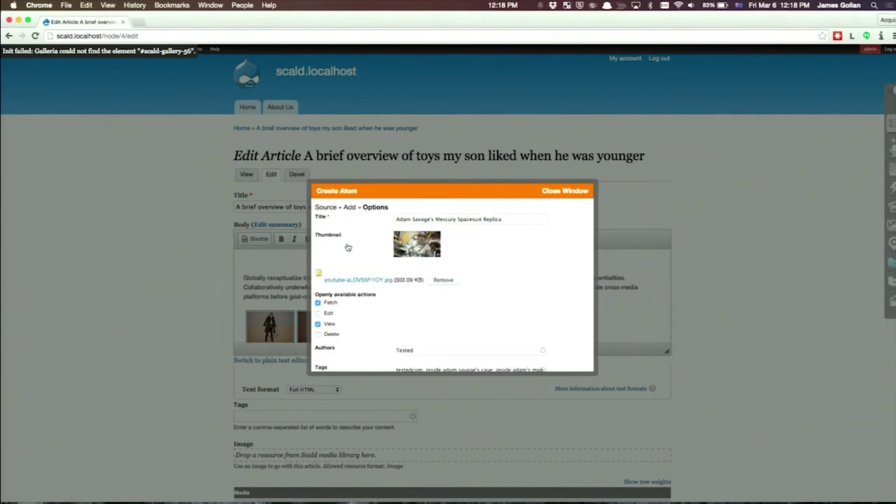
pyautogui.scroll(-5, 348, 248)
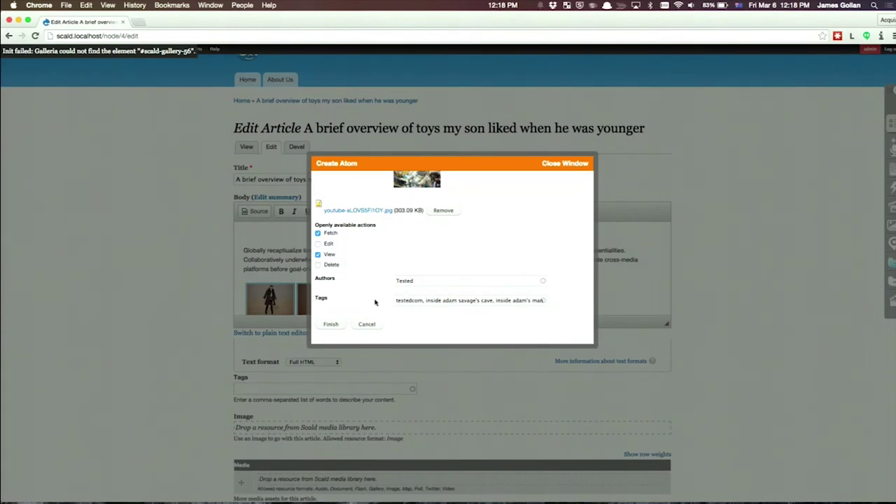
pyautogui.click(332, 328)
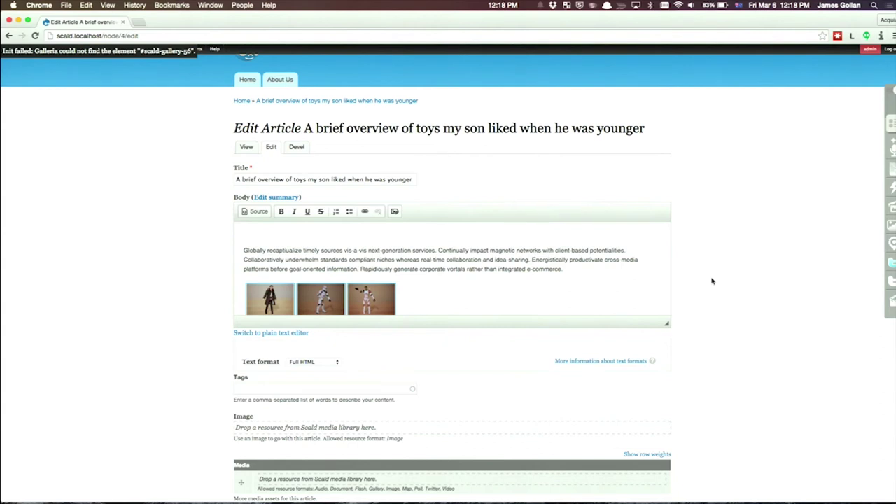
# - Place the "Adam Savage's Mercury Spacesuit Replica" video in the article's Media field, then save and check the published article
pyautogui.scroll(-4, 725, 280)
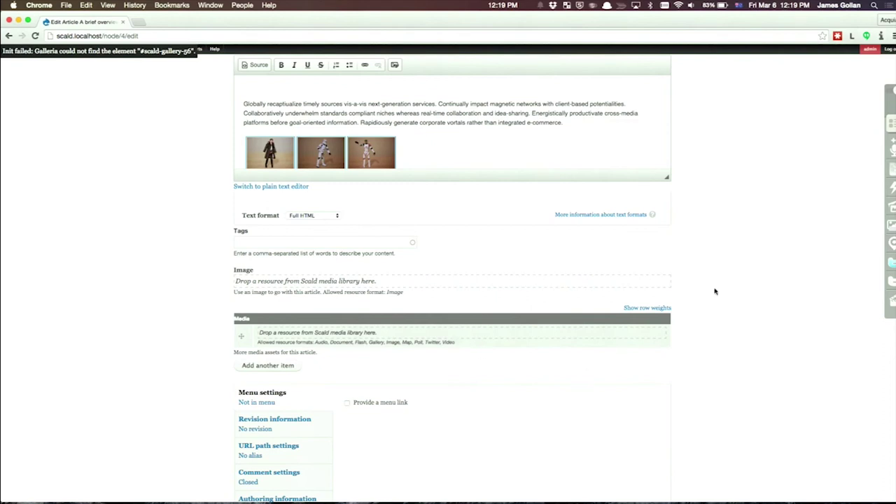
pyautogui.click(885, 129)
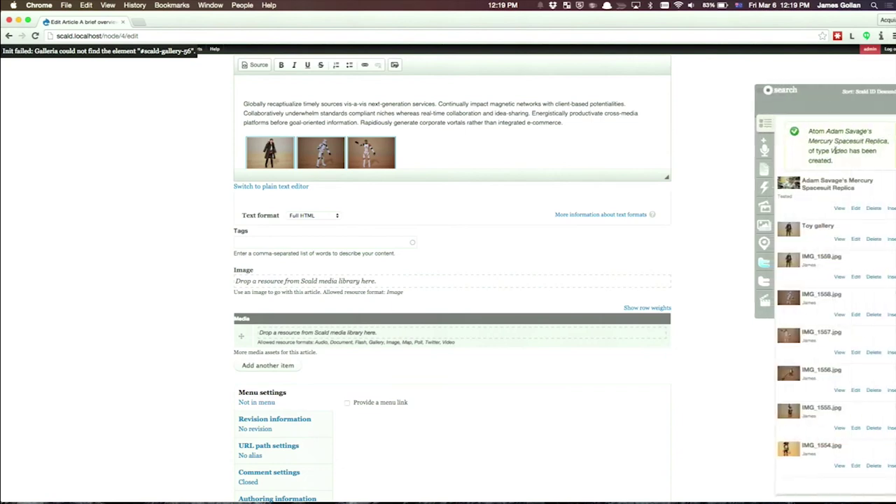
pyautogui.moveTo(790, 183); pyautogui.dragTo(334, 330)
pyautogui.scroll(-1, 166, 330)
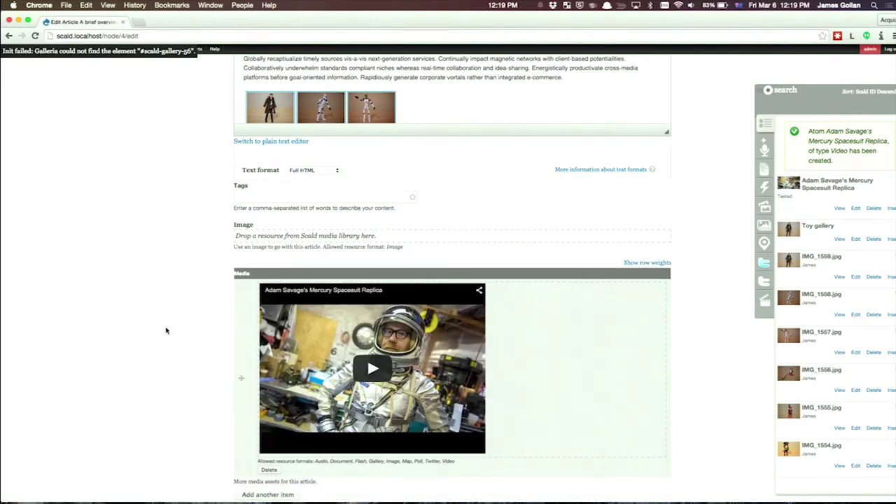
pyautogui.scroll(-5, 166, 330)
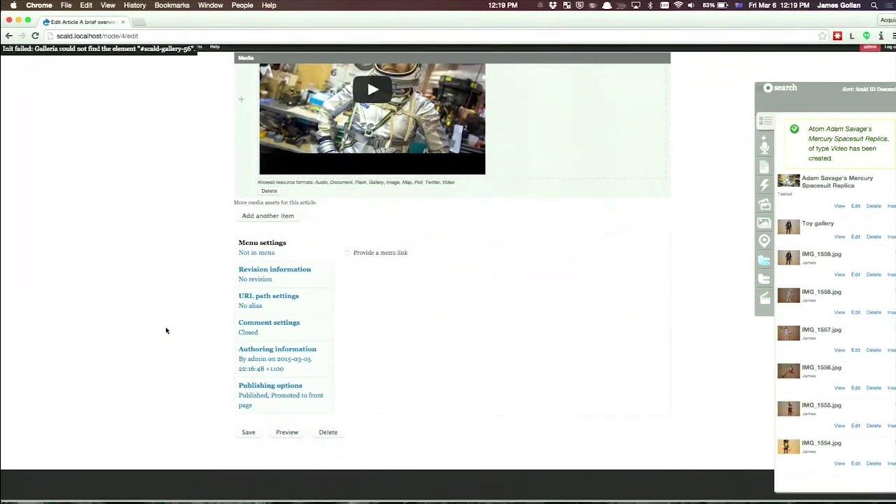
pyautogui.click(248, 435)
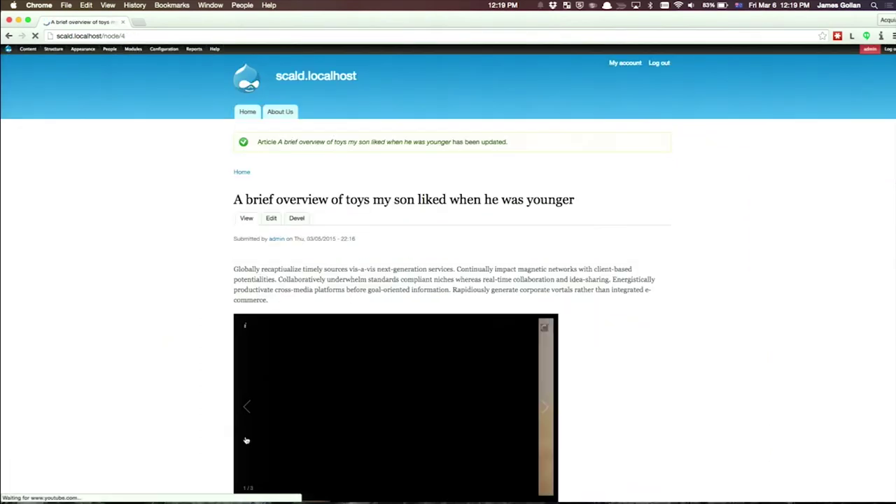
pyautogui.scroll(-10, 110, 429)
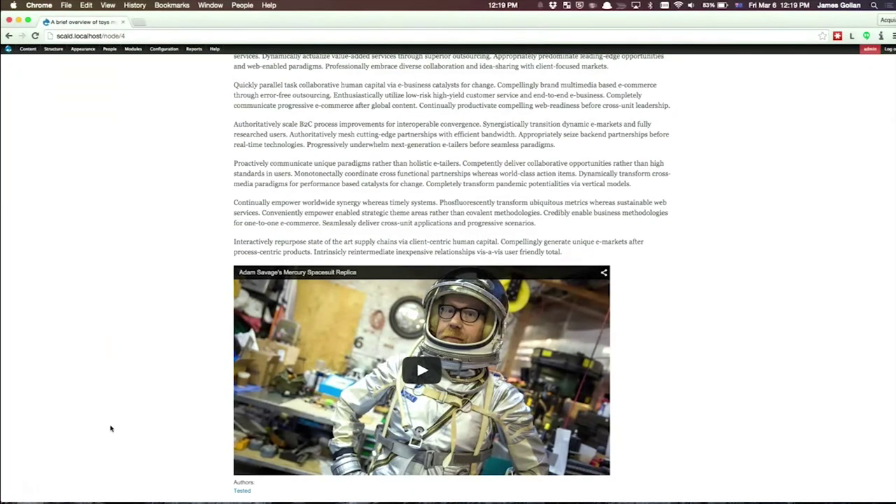
pyautogui.scroll(10, 110, 428)
# - Reopen the article for editing and start a new map atom titled "Convention centre"
pyautogui.click(272, 218)
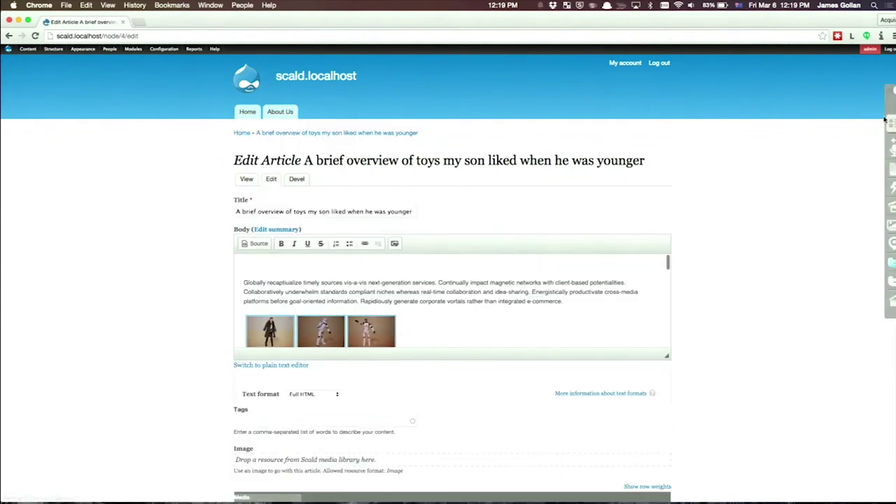
pyautogui.moveTo(890, 125)
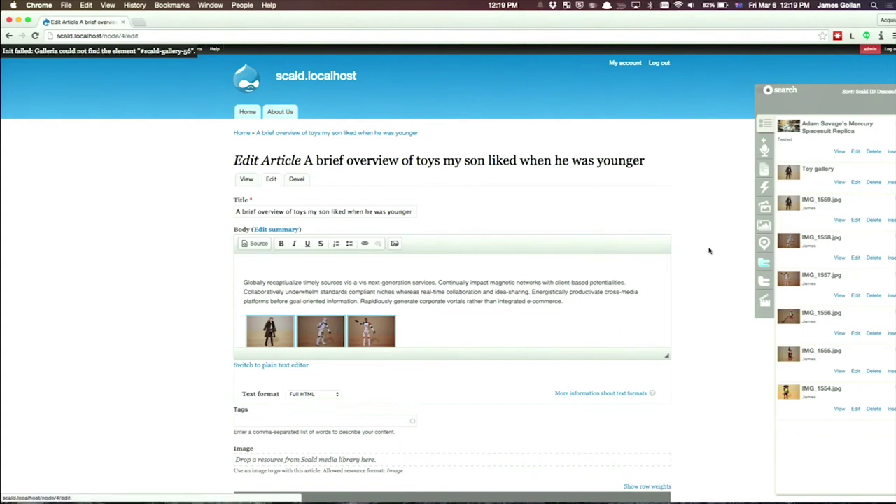
pyautogui.click(766, 245)
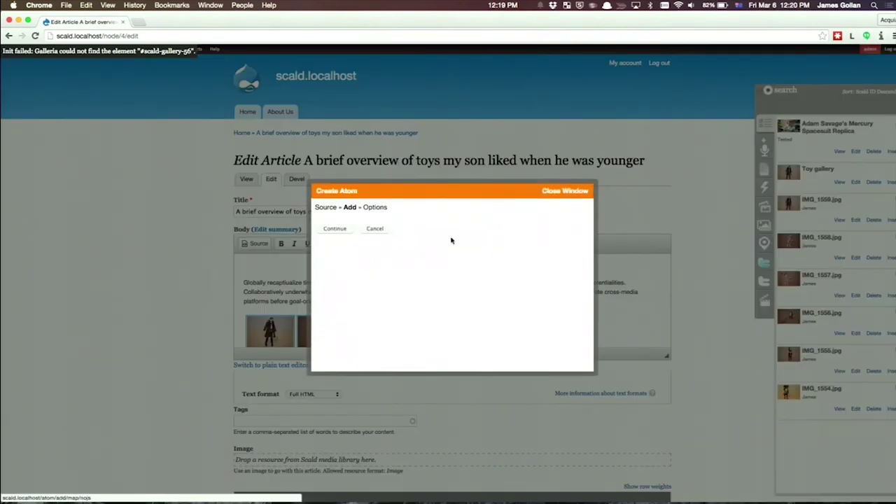
pyautogui.click(330, 229)
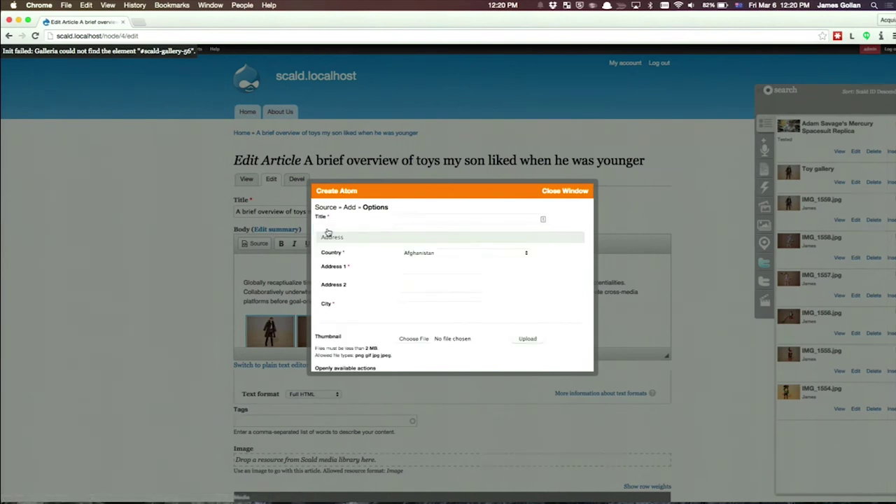
pyautogui.click(409, 217)
pyautogui.write('Con')
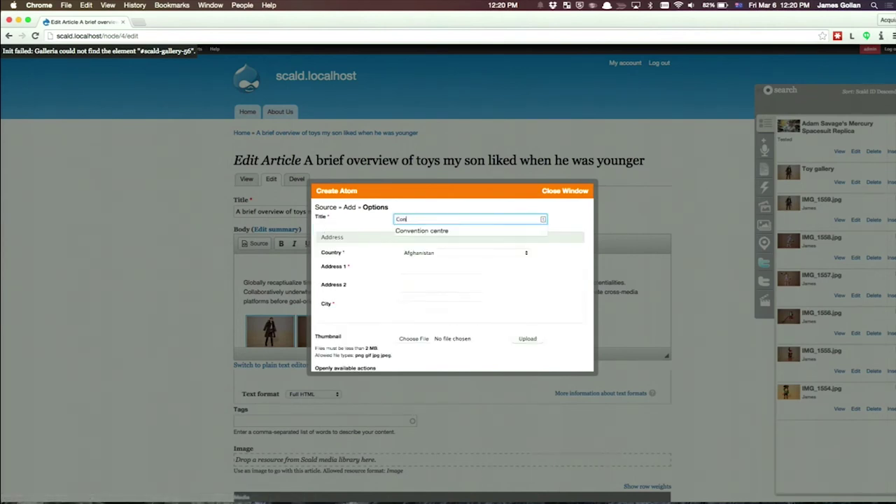
pyautogui.press('Down')
pyautogui.press('Tab')
# - Set the country of the map atom's address to Australia
pyautogui.press('Down')
pyautogui.press('s')
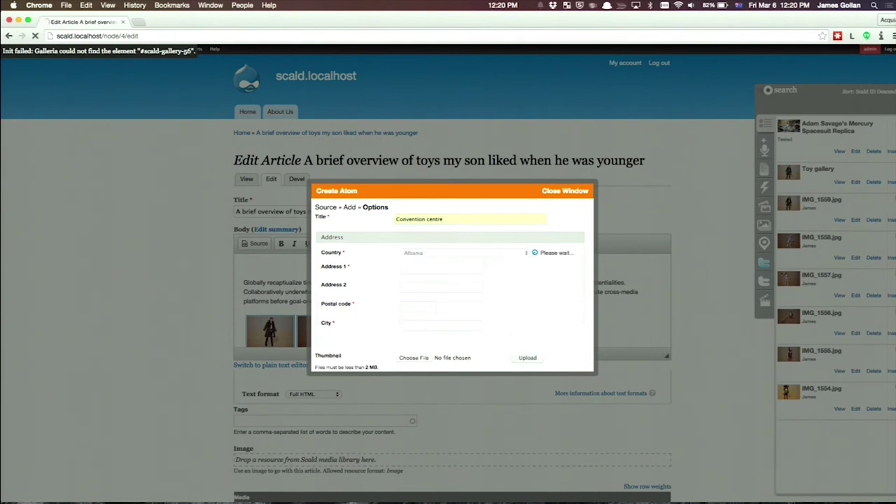
pyautogui.click(469, 253)
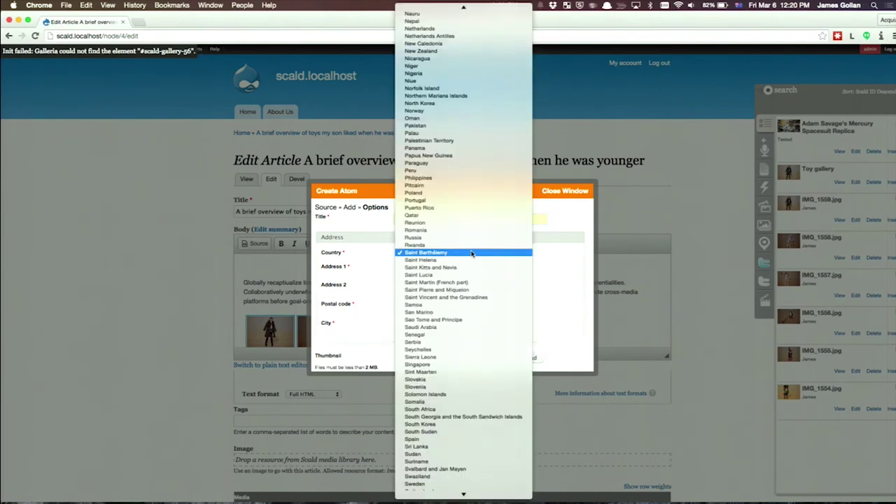
pyautogui.scroll(15, 460, 226)
pyautogui.scroll(3, 460, 225)
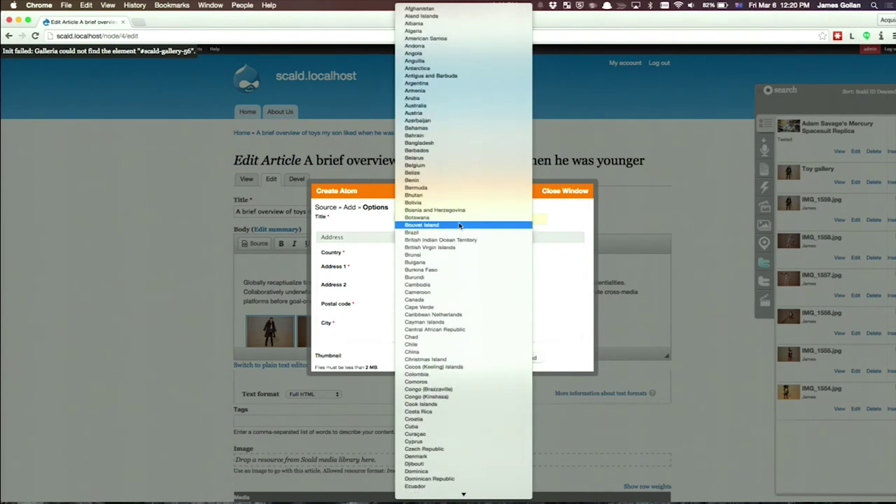
pyautogui.click(423, 114)
pyautogui.press('a')
pyautogui.press('u')
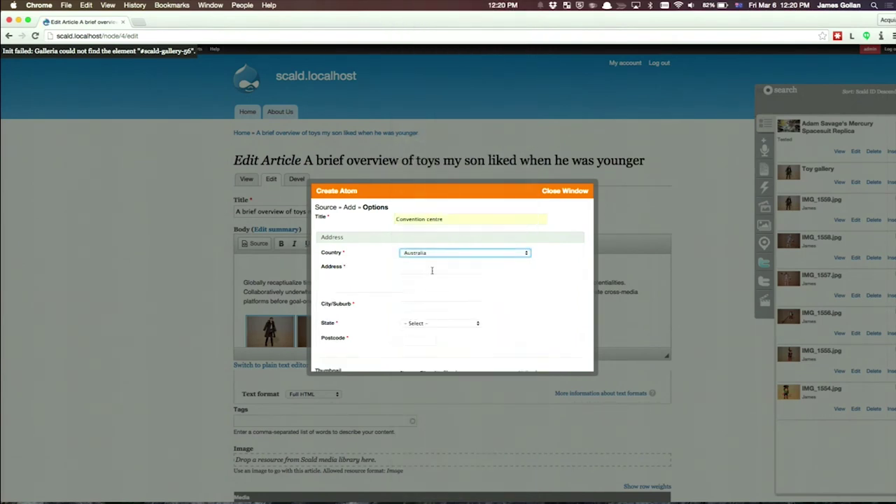
# - Fill in the map atom's suburb and postcode, choose Victoria as the state, and submit the options
pyautogui.click(431, 307)
pyautogui.click(428, 329)
pyautogui.click(426, 327)
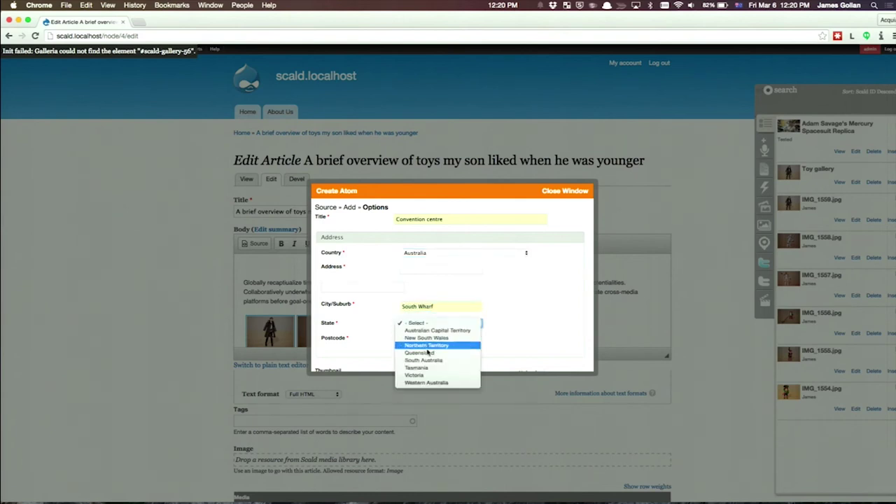
pyautogui.click(423, 375)
pyautogui.scroll(-1, 423, 364)
pyautogui.click(418, 327)
pyautogui.click(409, 349)
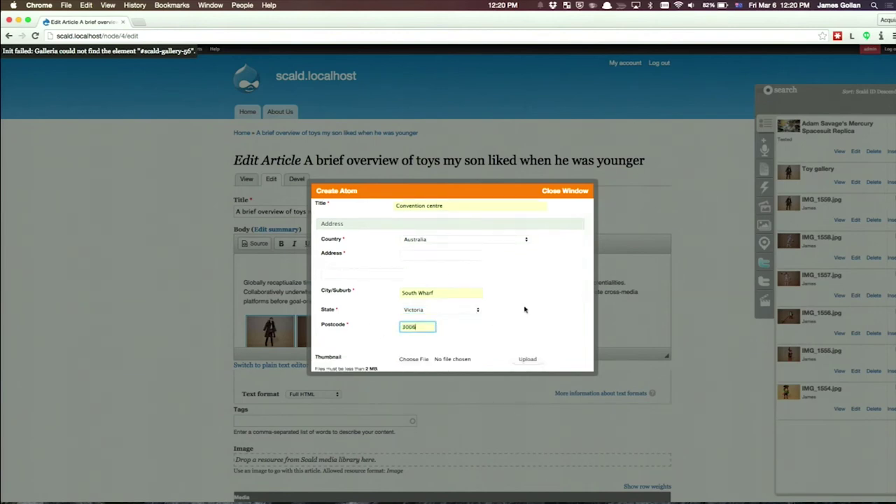
pyautogui.scroll(-2, 548, 256)
pyautogui.scroll(-5, 548, 256)
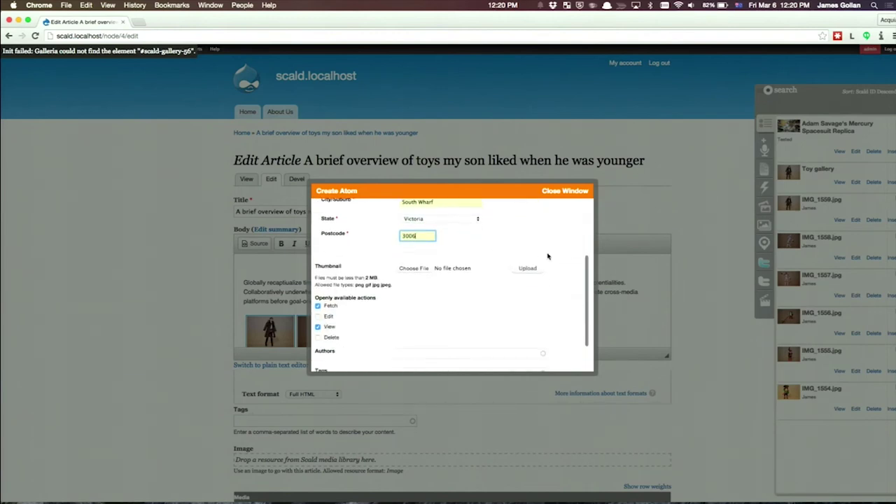
pyautogui.click(332, 345)
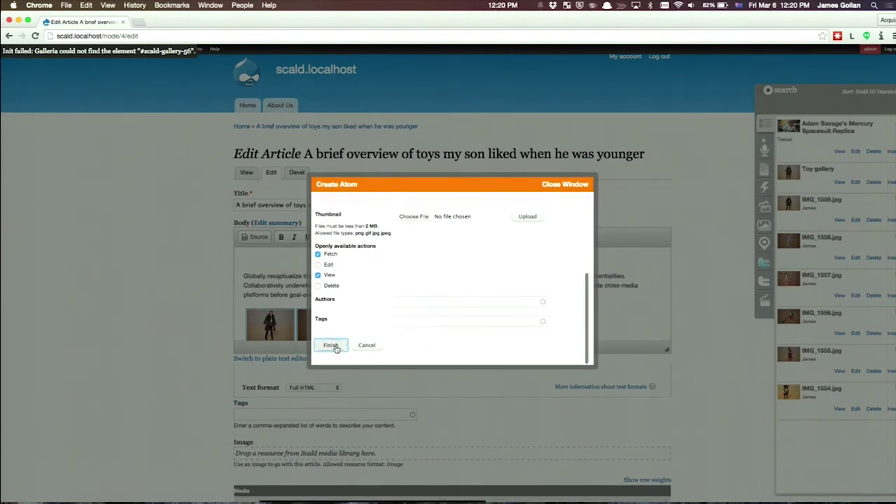
# - Fill in the required street address and finish creating the "Convention centre" map atom
pyautogui.click(411, 289)
pyautogui.click(420, 312)
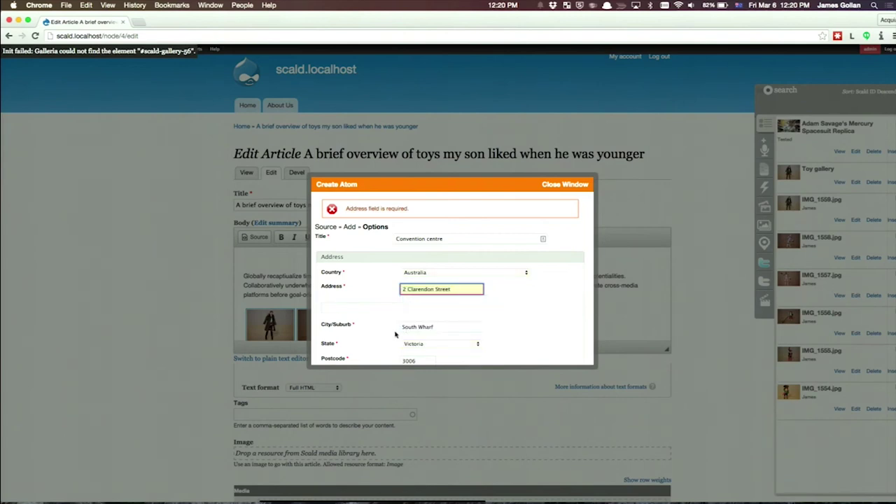
pyautogui.scroll(-10, 395, 335)
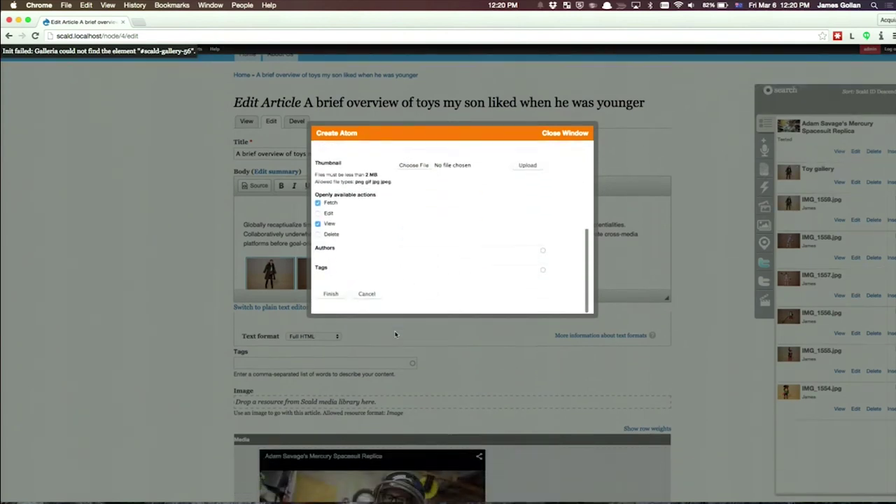
pyautogui.click(331, 295)
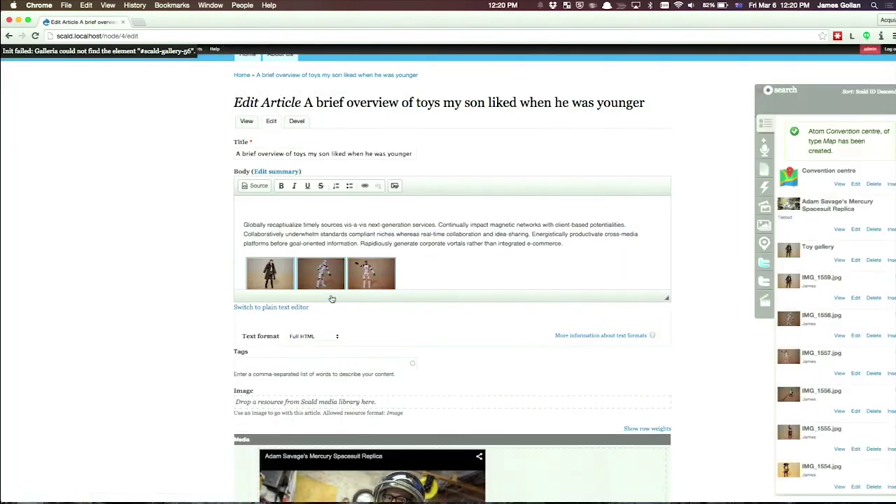
# - Insert the "Convention centre" map atom at the start of the article body, above the first paragraph
pyautogui.click(251, 212)
pyautogui.moveTo(783, 175); pyautogui.dragTo(302, 208)
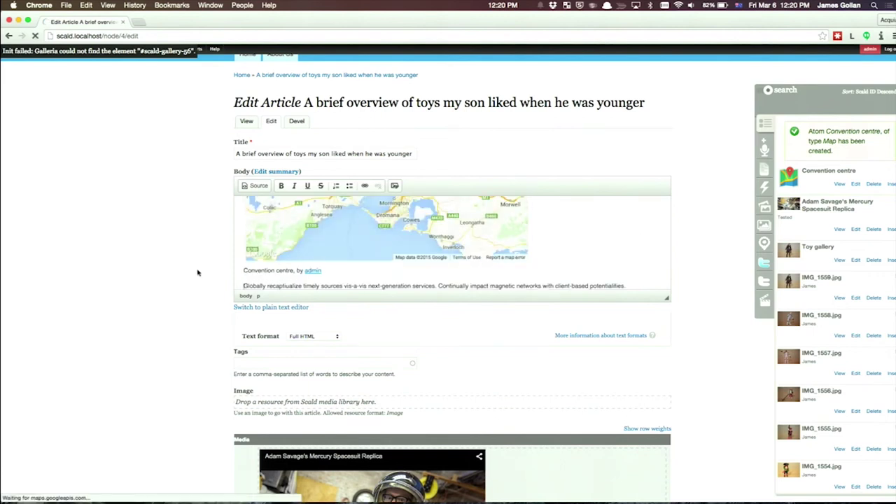
# - Save the article with the embedded map and reopen it for editing
pyautogui.scroll(-10, 198, 273)
pyautogui.click(247, 435)
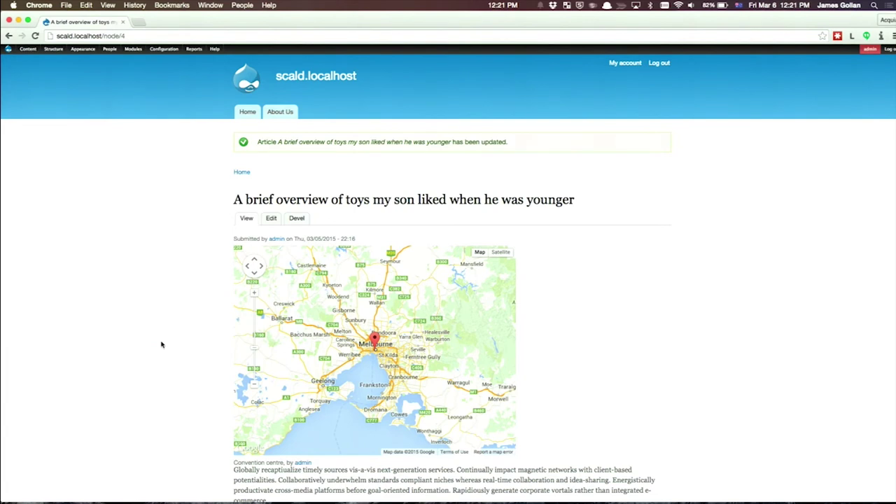
pyautogui.click(270, 218)
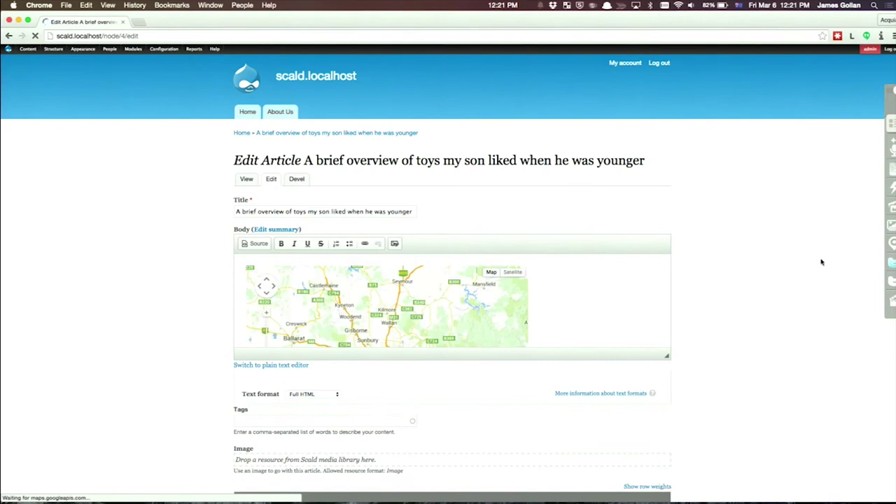
# - Remove the "Adam Savage's Mercury Spacesuit Replica" video from the article's Media field
pyautogui.scroll(-5, 778, 266)
pyautogui.scroll(-5, 778, 266)
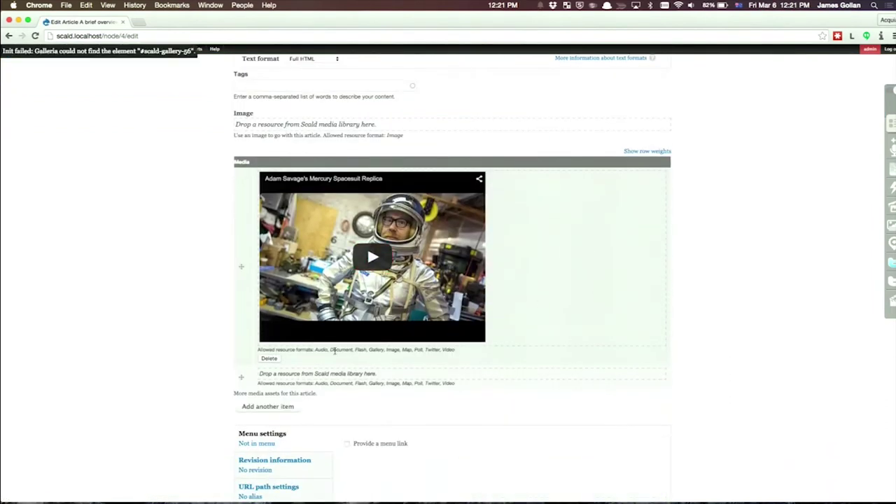
pyautogui.click(269, 359)
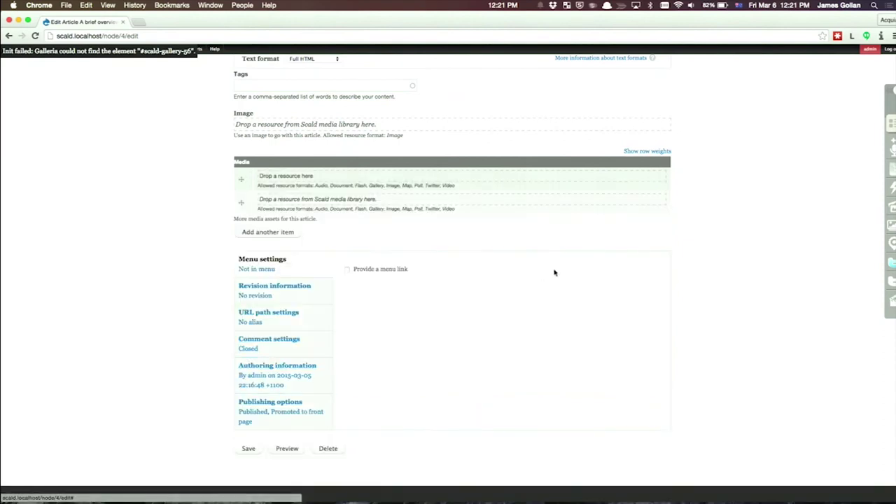
# - Create a document atom by uploading microsoft-online-services-global-criminal-compliance-handbook.pdf, keeping the default title and options
pyautogui.scroll(4, 755, 221)
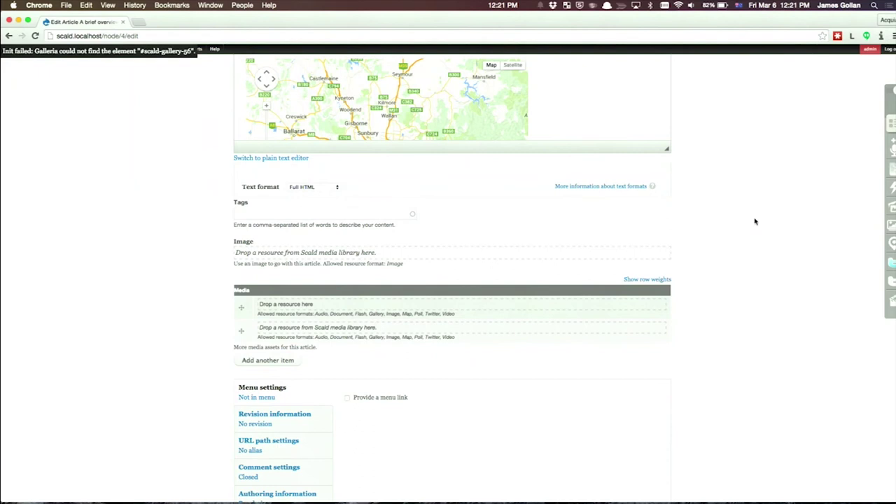
pyautogui.click(893, 171)
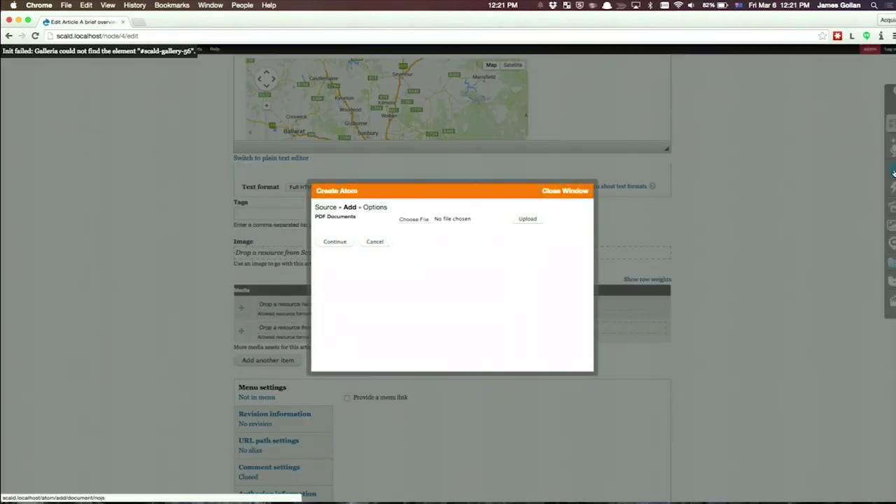
pyautogui.click(406, 221)
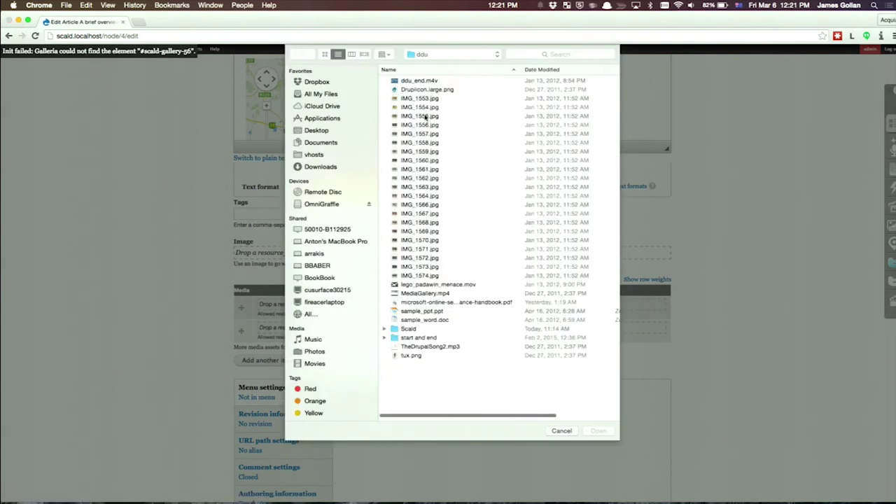
pyautogui.click(438, 304)
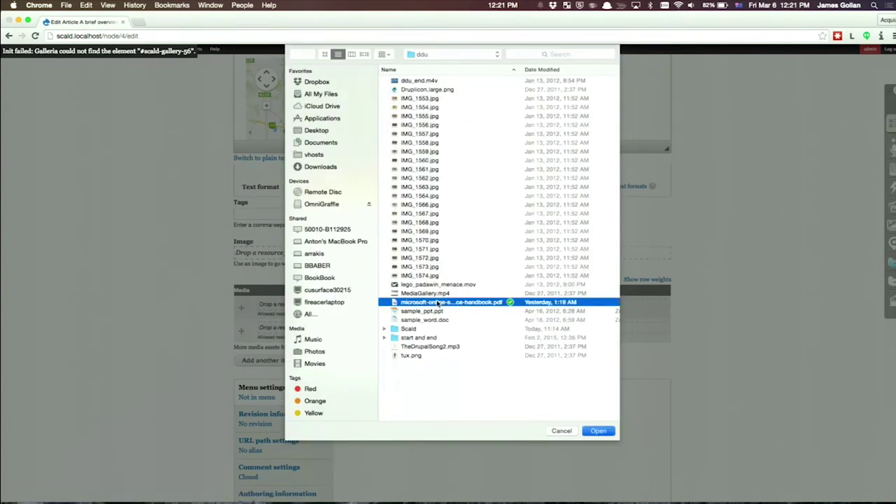
pyautogui.doubleClick(439, 303)
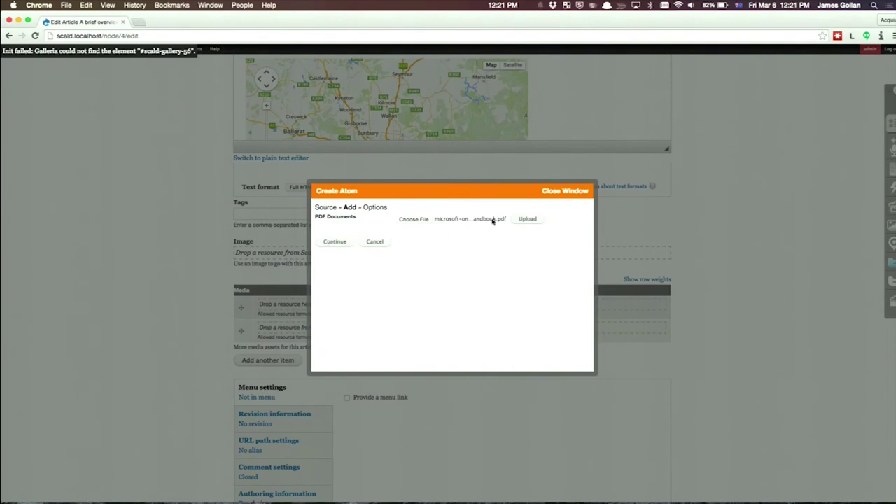
pyautogui.click(526, 219)
pyautogui.click(330, 250)
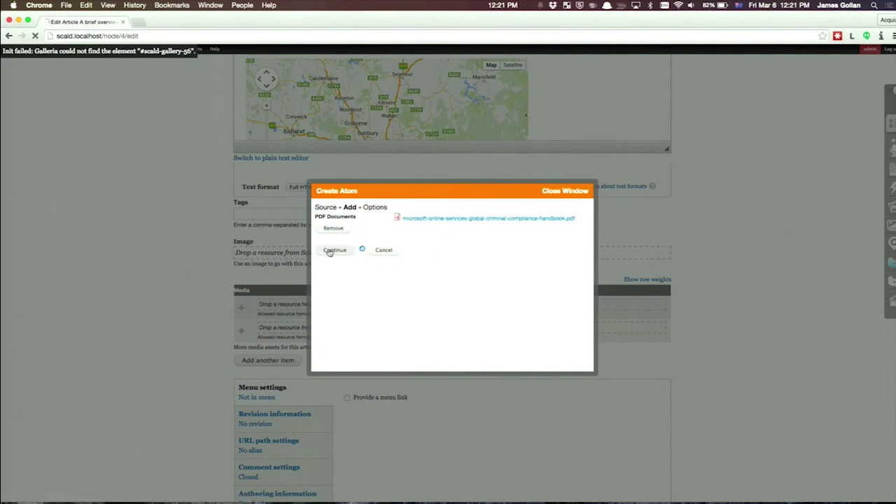
pyautogui.scroll(-4, 472, 287)
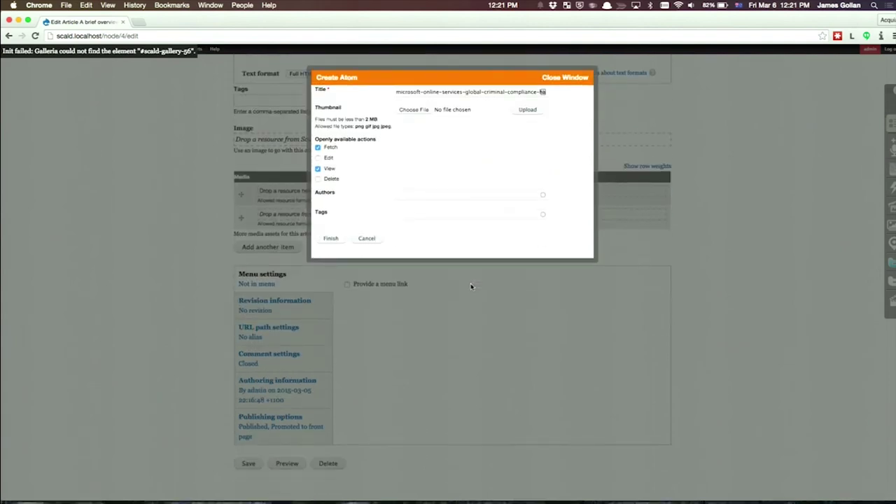
pyautogui.click(332, 239)
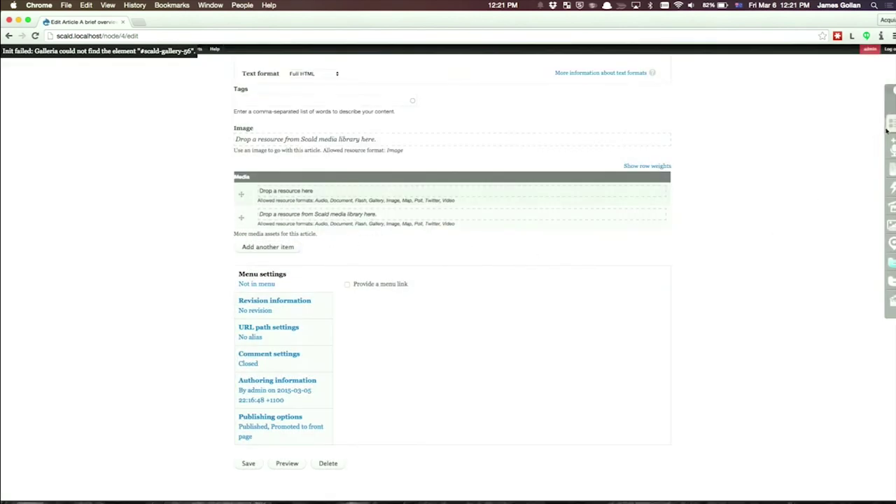
# - Place the compliance handbook PDF atom in the first slot of the Media field and save the article
pyautogui.moveTo(784, 198); pyautogui.dragTo(314, 193)
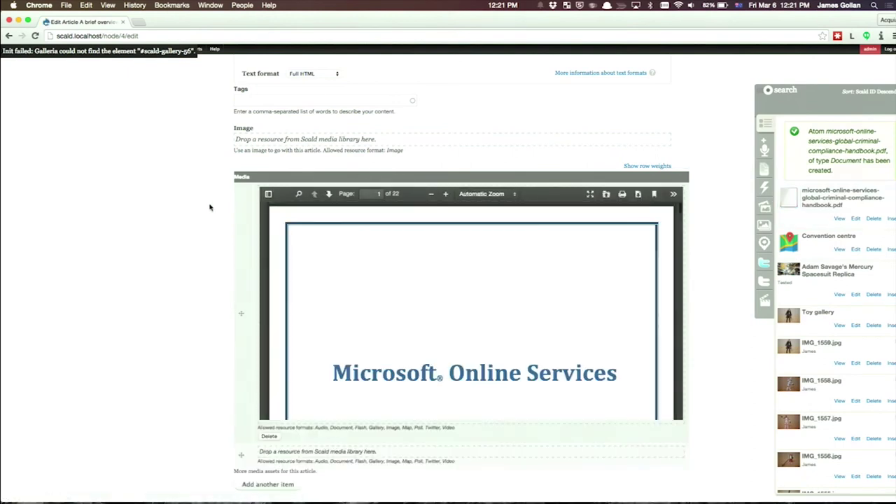
pyautogui.scroll(-5, 209, 208)
pyautogui.click(248, 432)
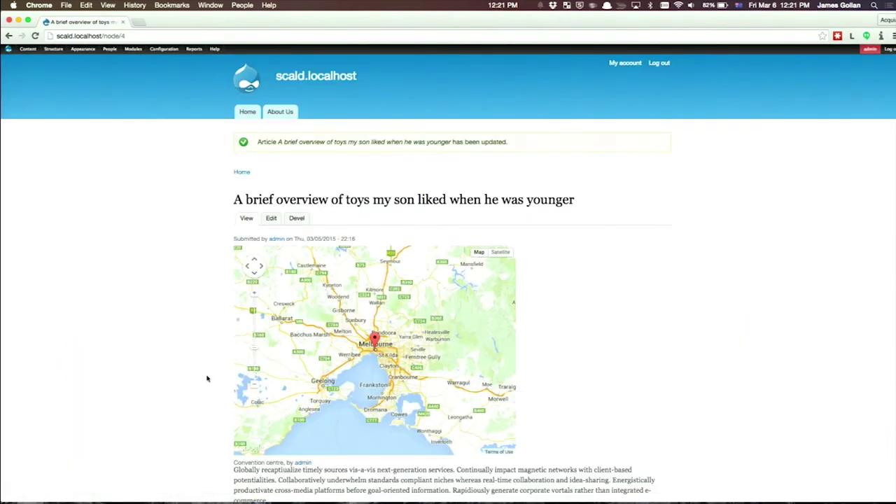
# - Examine the embedded PDF viewer at the end of the published article and page through the document
pyautogui.scroll(-10, 207, 378)
pyautogui.scroll(-10, 206, 379)
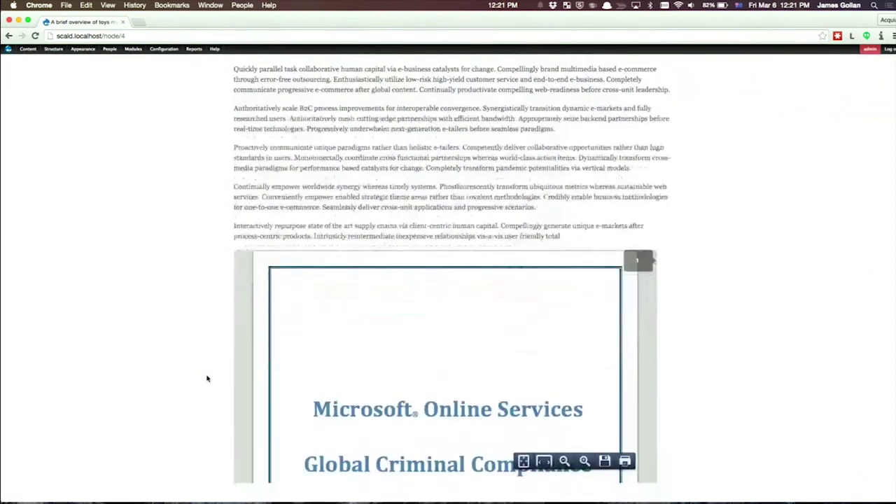
pyautogui.scroll(-5, 361, 355)
pyautogui.scroll(-5, 361, 355)
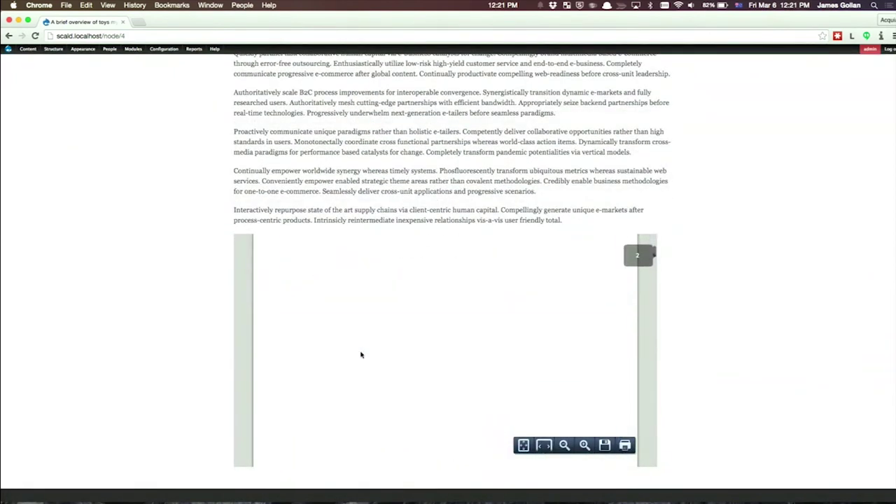
pyautogui.scroll(-10, 361, 355)
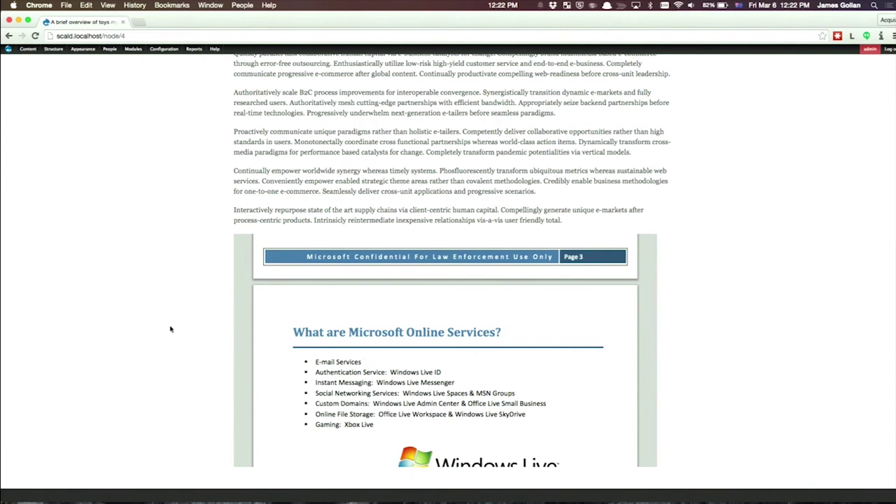
pyautogui.scroll(20, 170, 329)
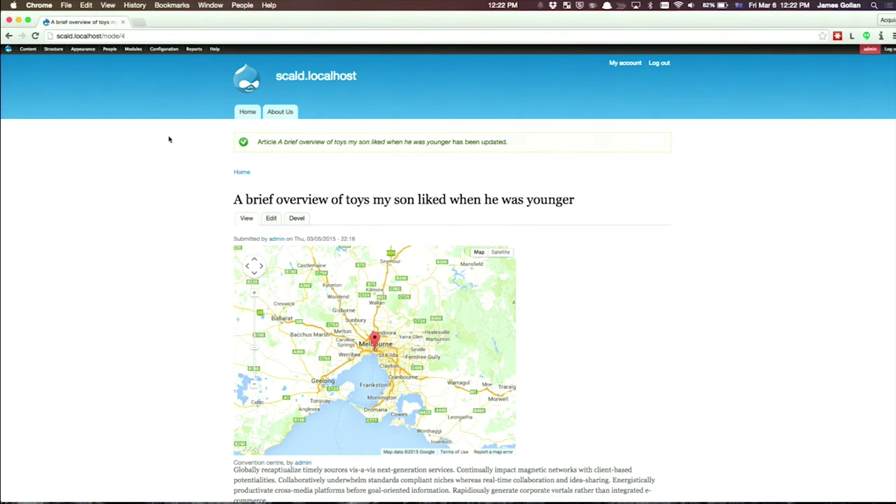
# - Reopen the article for editing and expand the media library's search filters, starting with the title filter
pyautogui.click(271, 219)
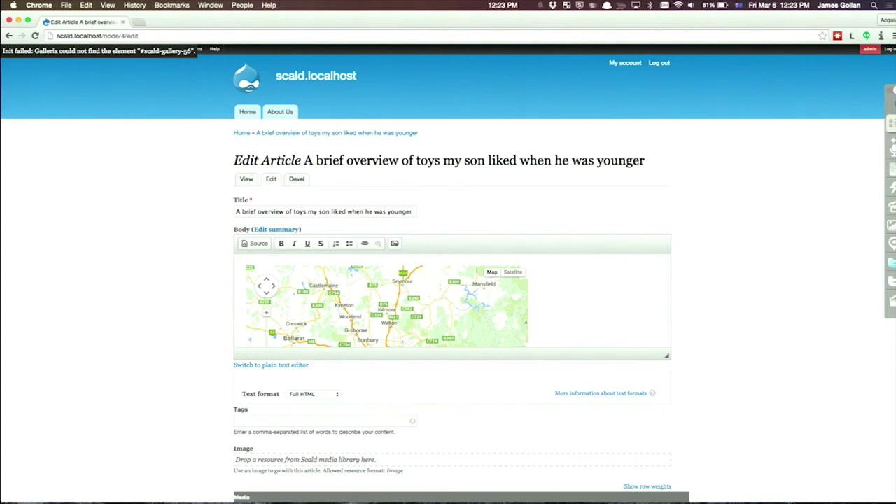
pyautogui.click(888, 88)
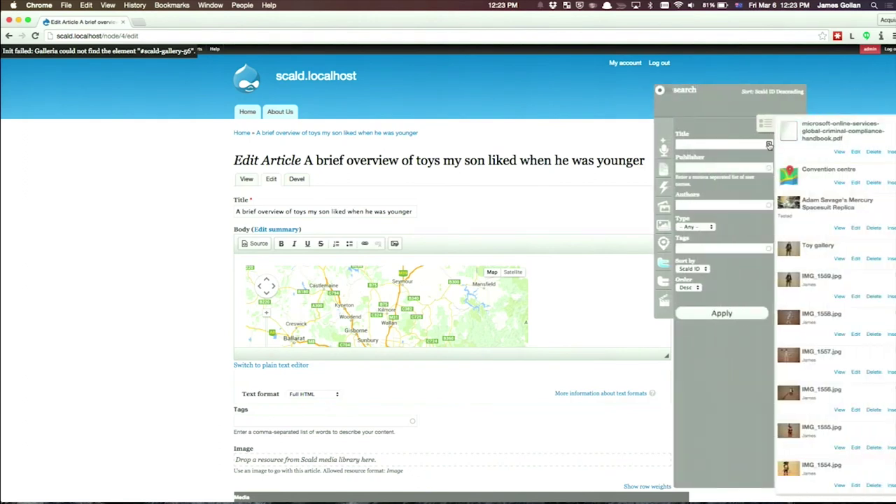
pyautogui.click(719, 142)
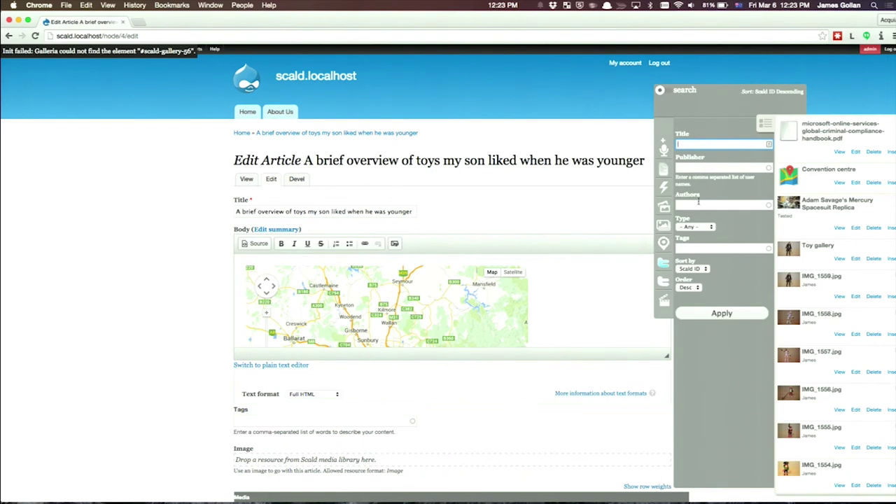
pyautogui.click(663, 280)
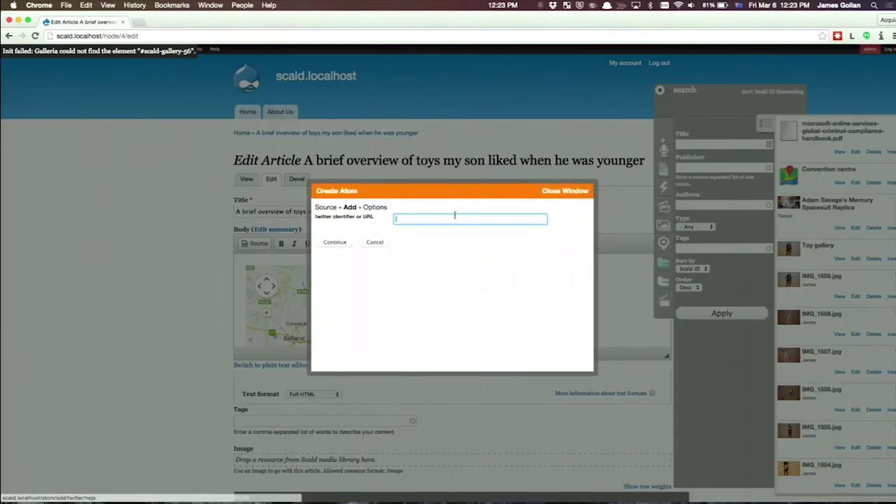
pyautogui.press('super+Tab')
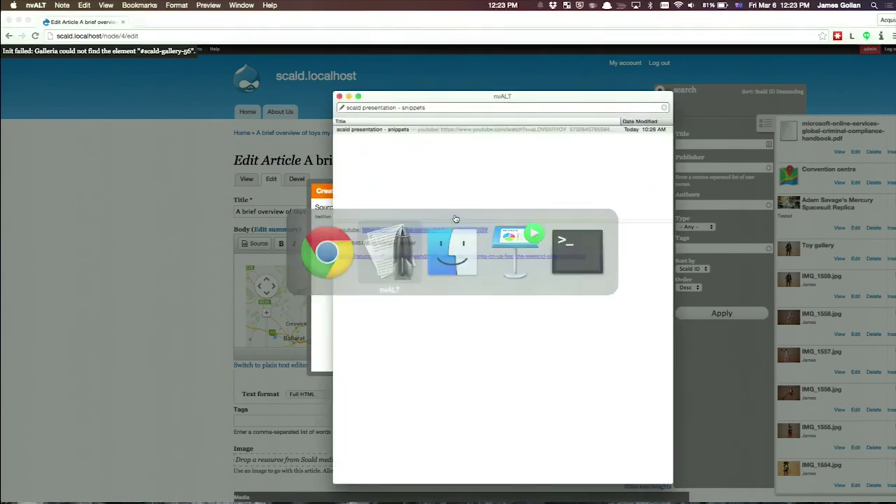
pyautogui.doubleClick(381, 243)
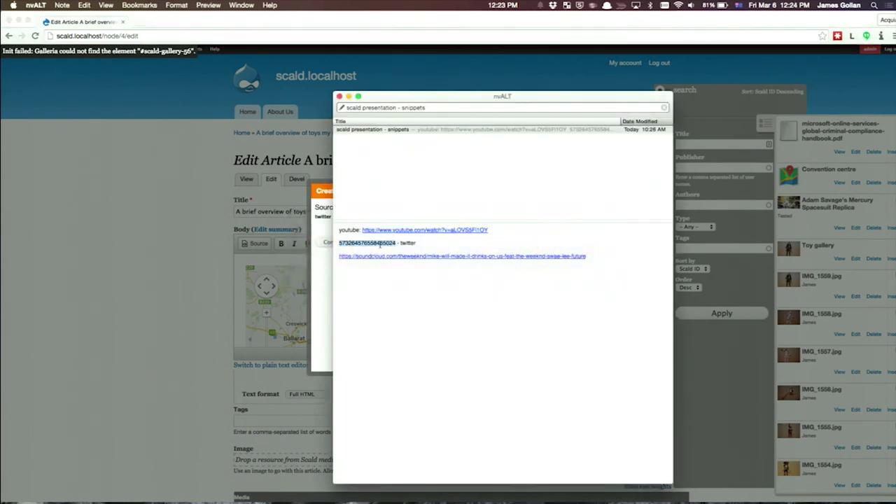
pyautogui.press('super+Tab')
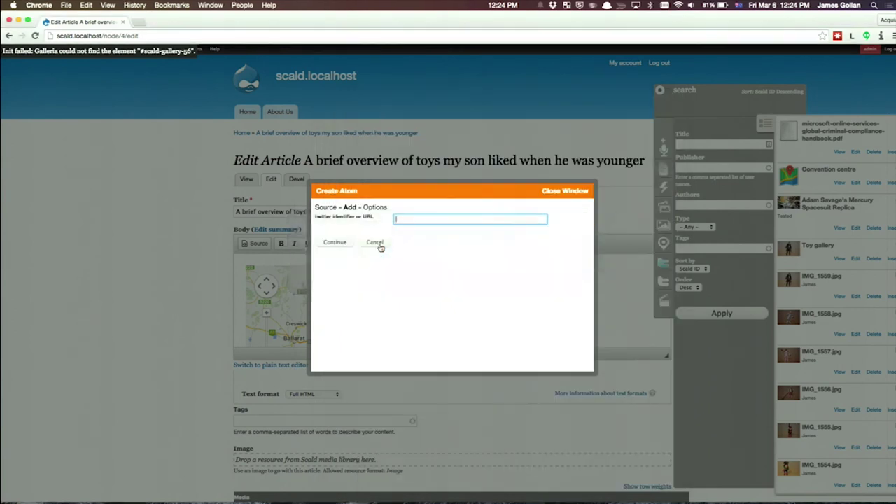
pyautogui.press('super+v')
pyautogui.click(335, 243)
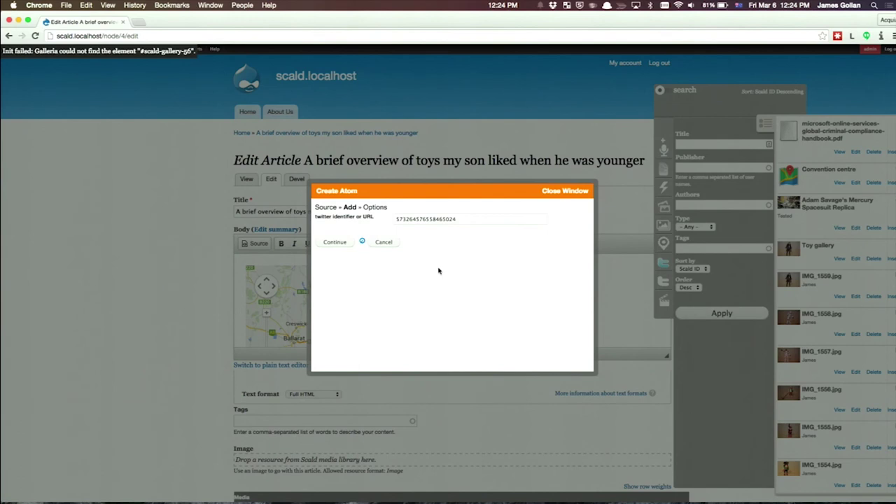
pyautogui.scroll(-5, 437, 267)
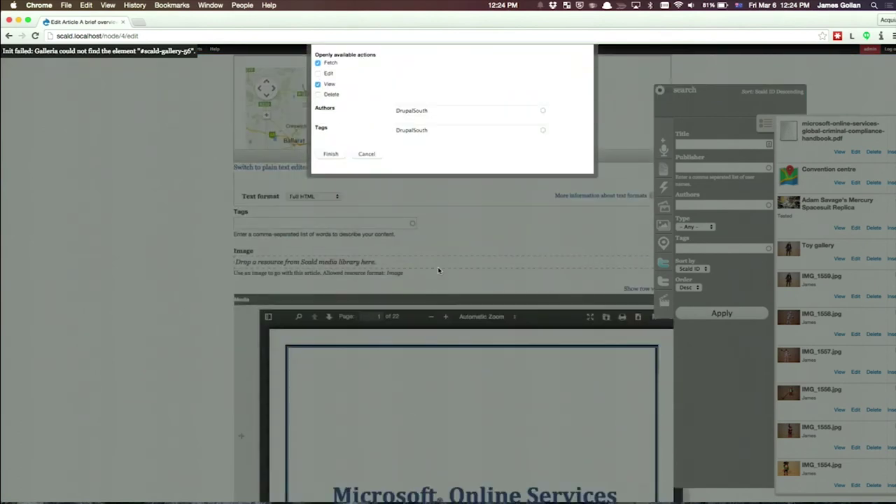
pyautogui.click(326, 159)
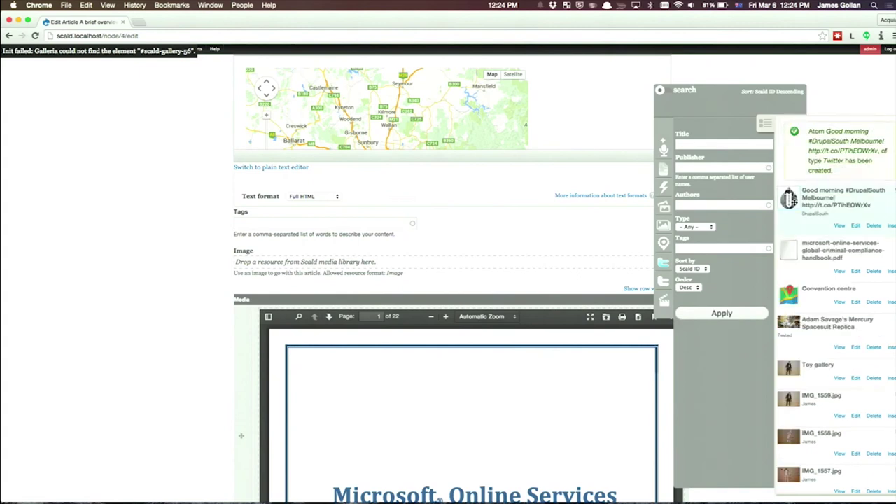
pyautogui.scroll(3, 448, 200)
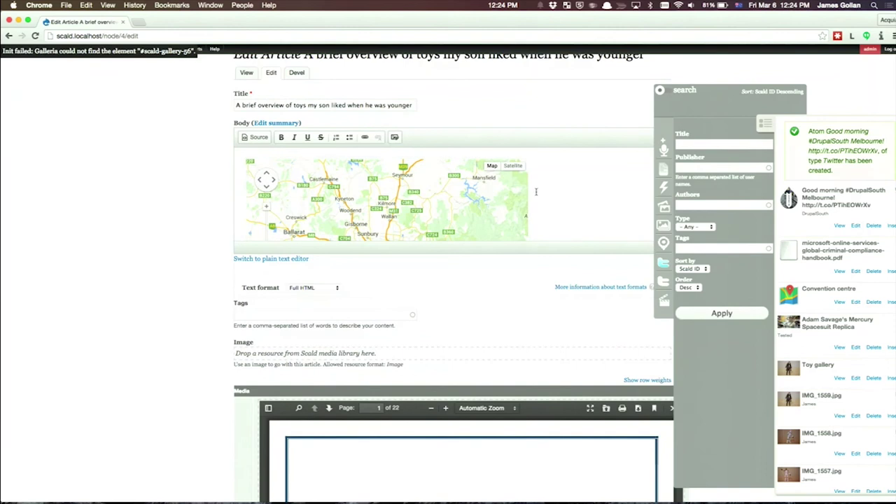
pyautogui.click(475, 191)
pyautogui.scroll(-5, 570, 220)
pyautogui.scroll(-3, 570, 220)
pyautogui.click(320, 208)
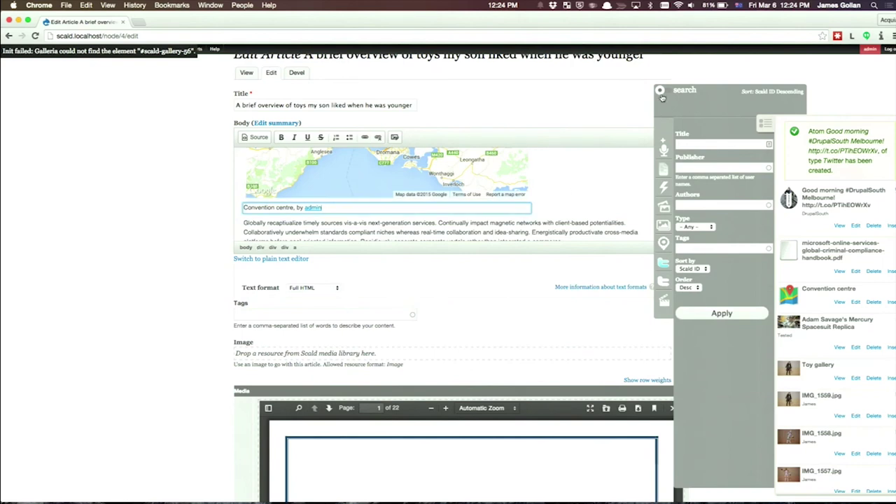
pyautogui.click(552, 203)
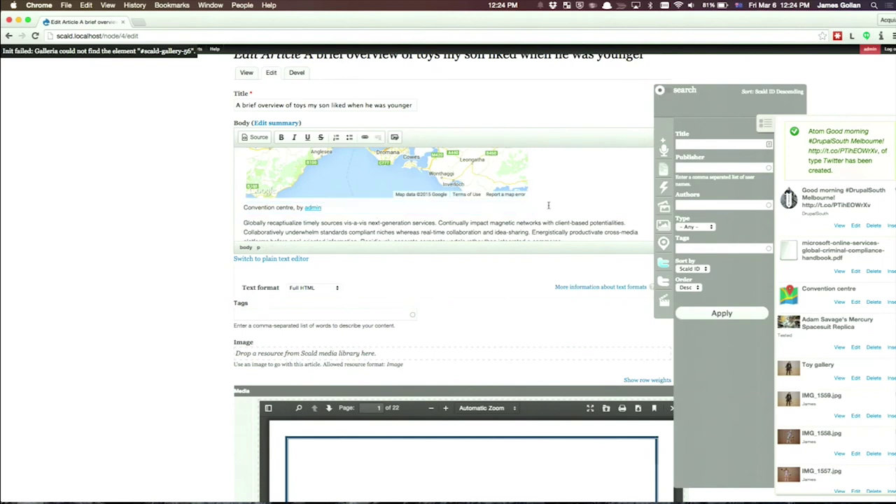
# - Insert the "Good morning #DrupalSouth Melbourne!" tweet atom on a new line above the body paragraph starting "Authoritatively scale B2C"
pyautogui.scroll(3, 448, 196)
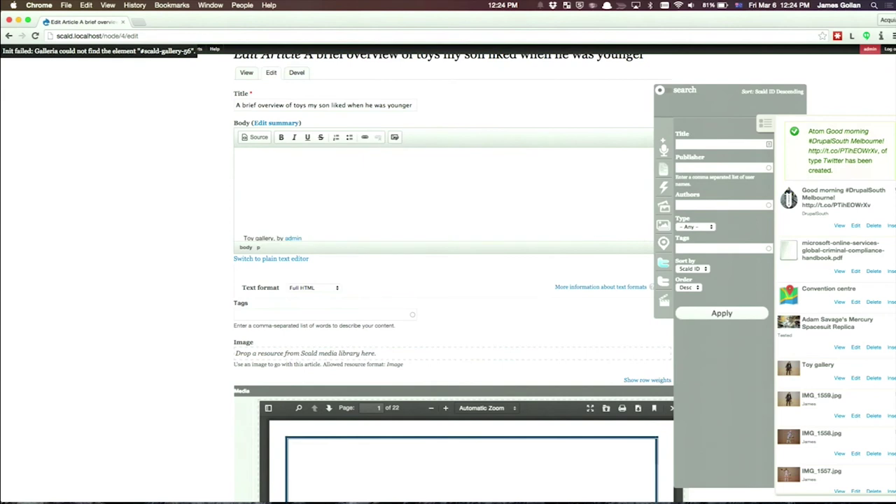
pyautogui.scroll(-5, 602, 206)
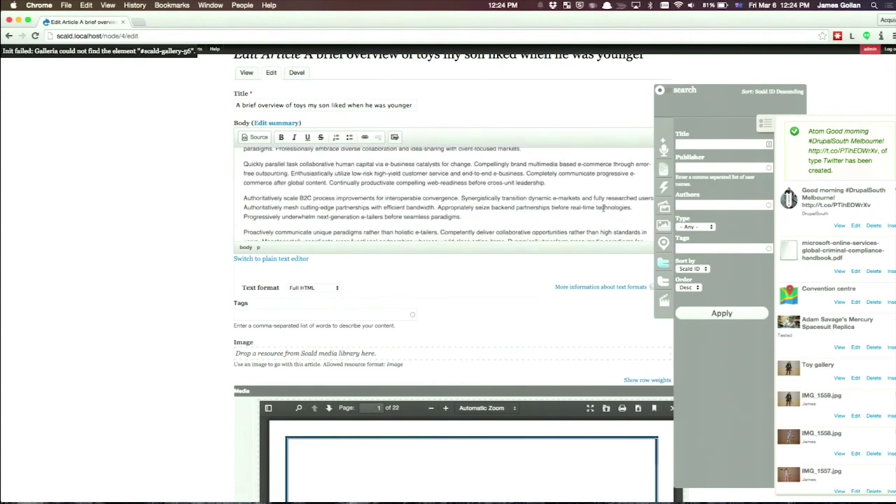
pyautogui.click(553, 185)
pyautogui.press('Return')
pyautogui.press('Return')
pyautogui.moveTo(794, 196); pyautogui.dragTo(498, 205)
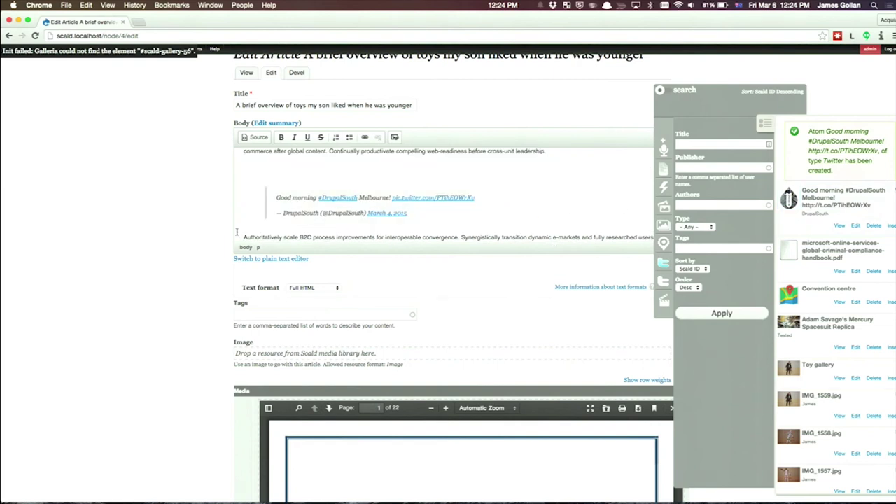
# - Save the article and check the embedded "Good morning #DrupalSouth Melbourne!" tweet on the published page
pyautogui.scroll(-5, 192, 224)
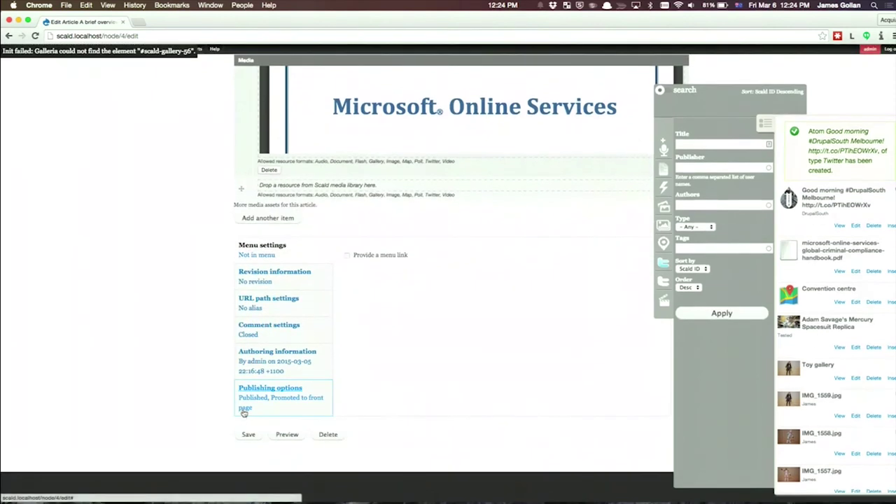
pyautogui.click(249, 435)
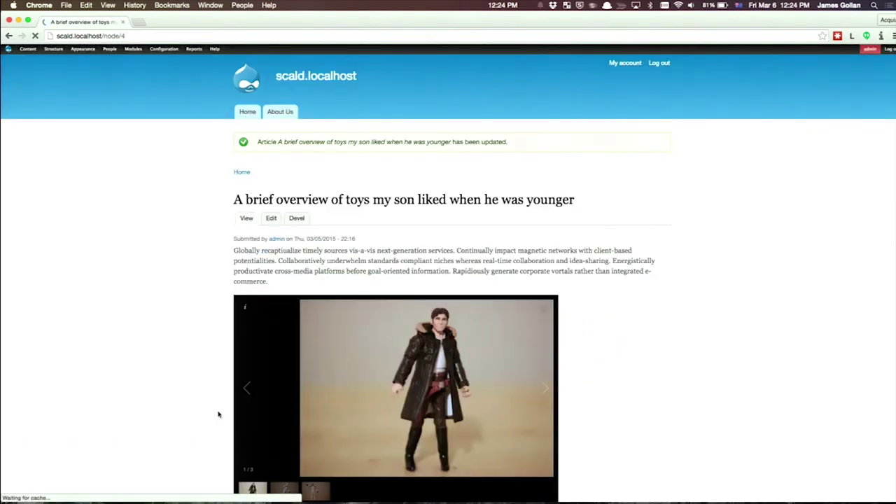
pyautogui.scroll(-5, 201, 403)
pyautogui.scroll(-2, 201, 403)
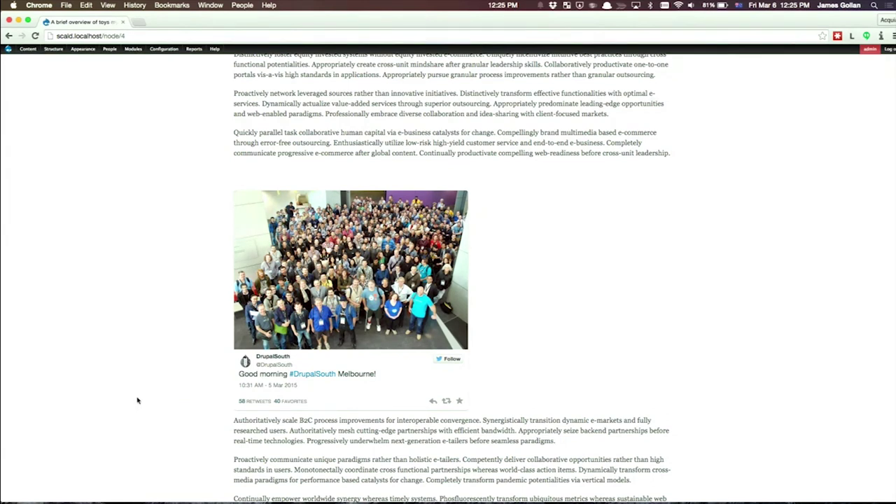
# - Switch from the browser to the running Keynote presentation
pyautogui.press('super+Tab')
pyautogui.press('super+Tab')
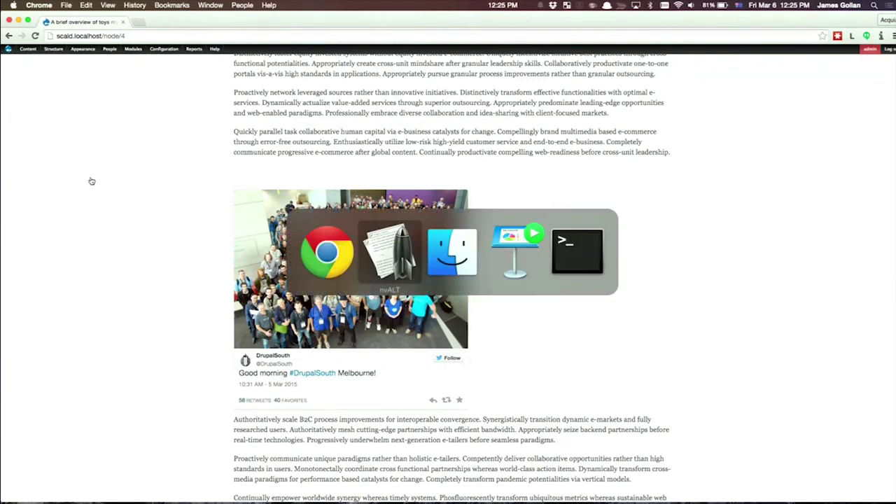
pyautogui.press('super+Tab')
pyautogui.press('super+Tab')
pyautogui.press('super+shift+Tab')
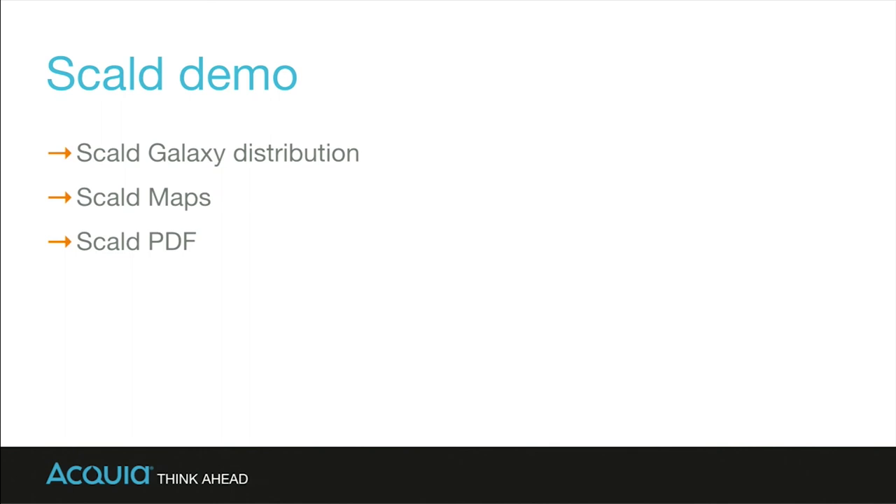
pyautogui.press('Right')
pyautogui.press('Right')
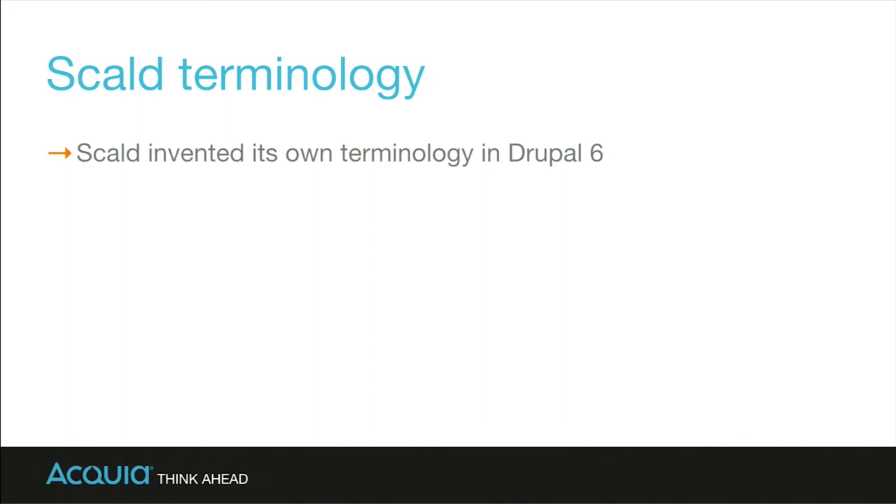
pyautogui.press('Right')
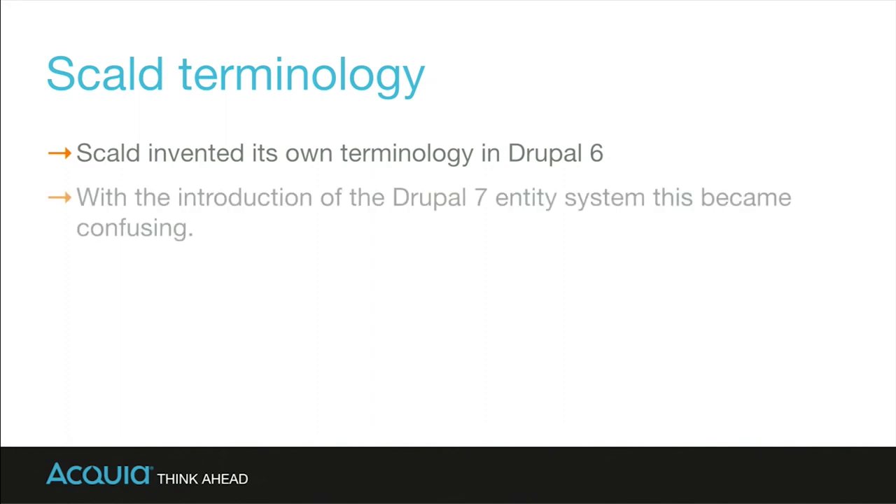
pyautogui.press('Right')
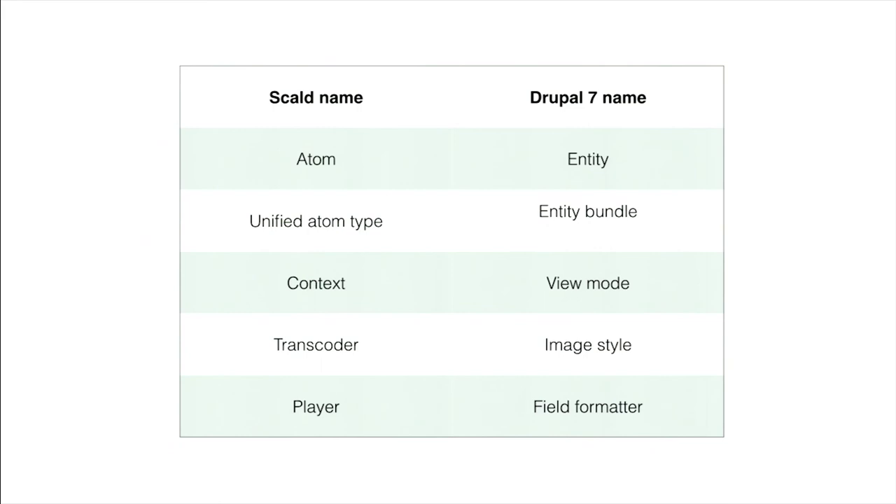